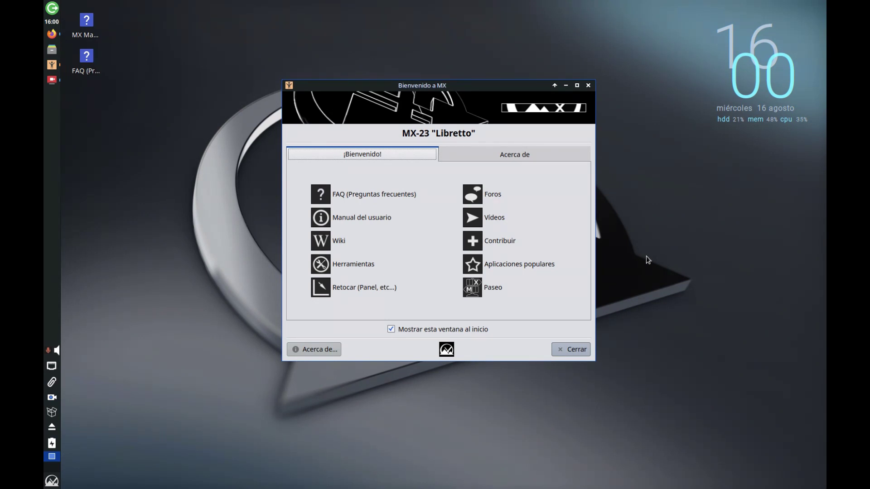
- Review the MX version and system details in the welcome window's about section, and close the window
left_click(558, 157)
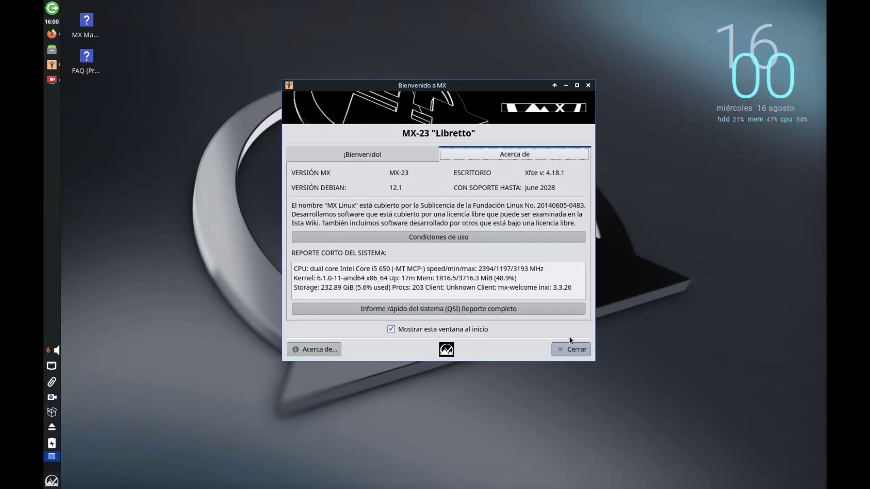
left_click(573, 349)
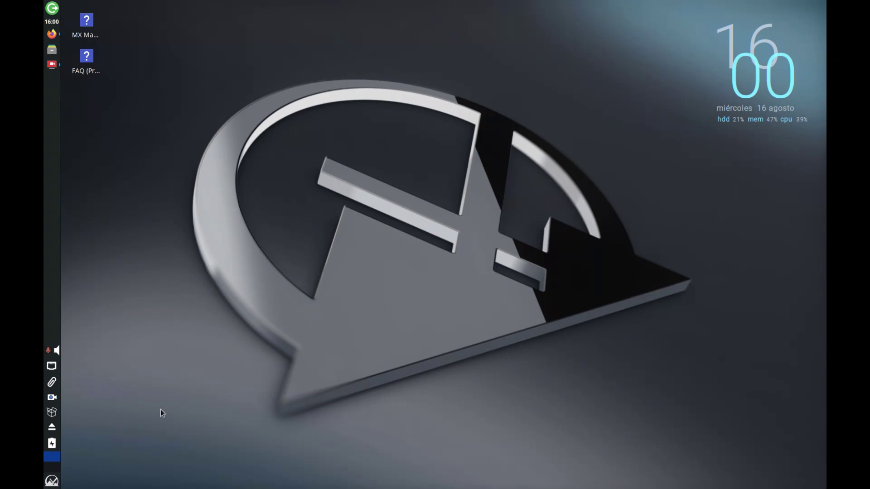
- Run neofetch in an Xfce terminal to review the system specifications, and exit the terminal
left_click(49, 482)
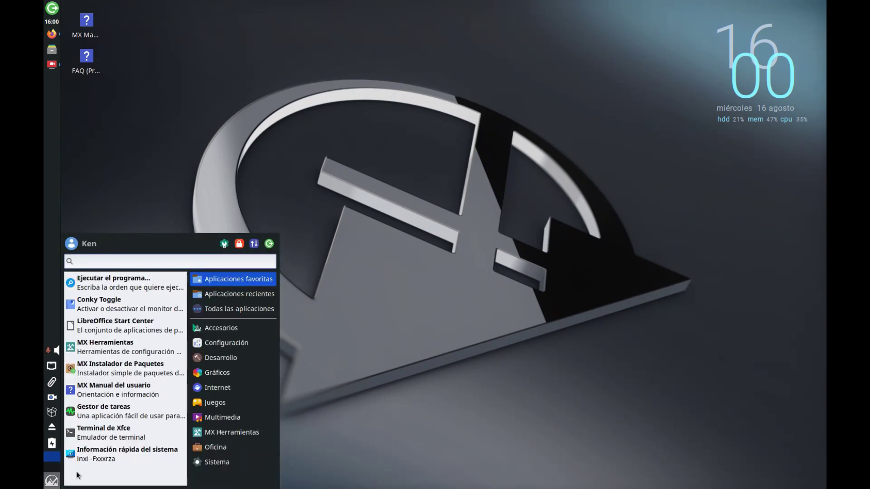
left_click(112, 432)
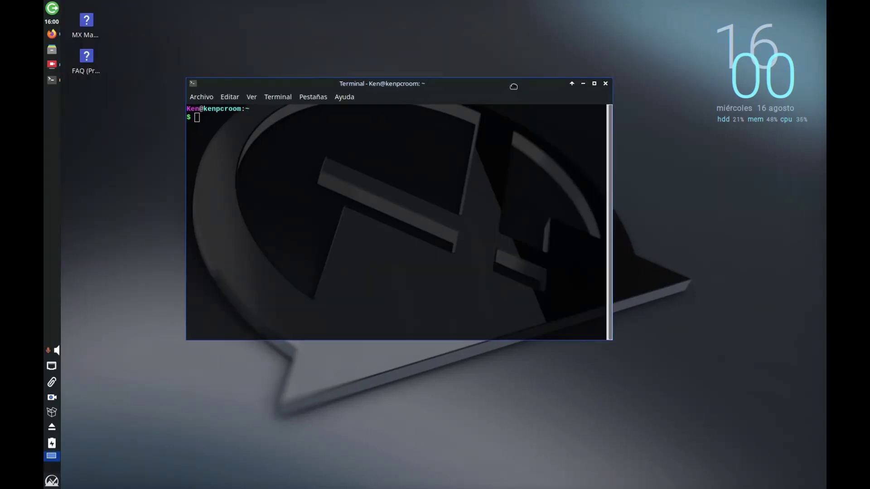
left_click_drag(506, 91, 537, 100)
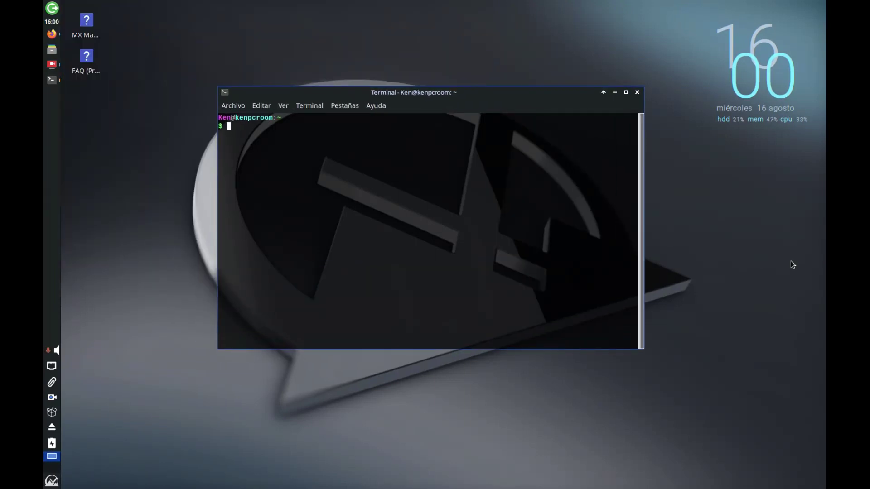
type("neofetch")
key("Return")
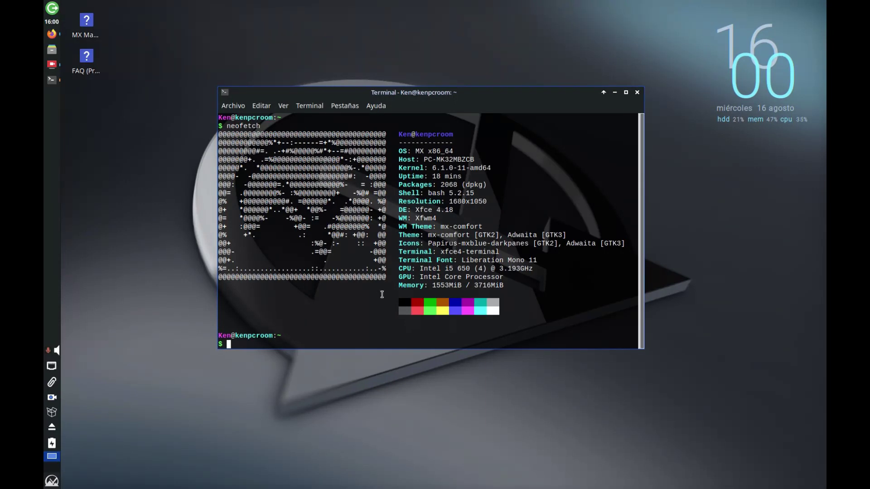
type("exit")
key("Return")
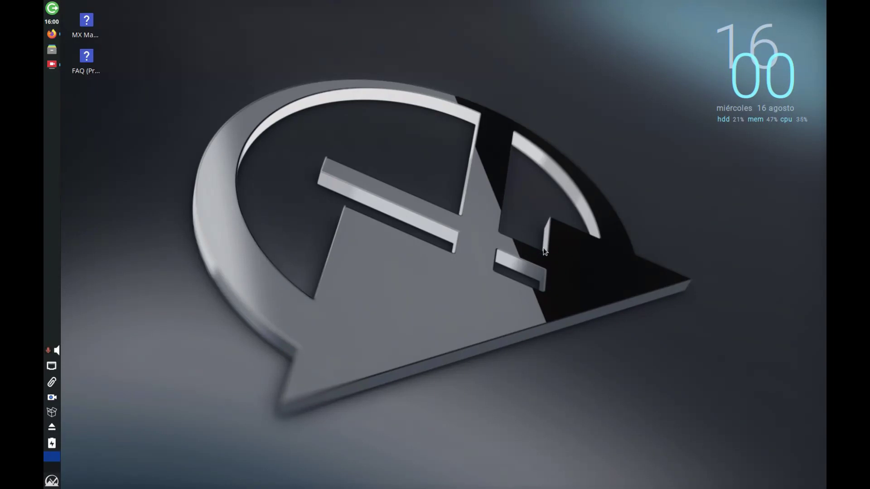
- Open the desktop configuration to show the wallpapers in the backgrounds folder
right_click(504, 233)
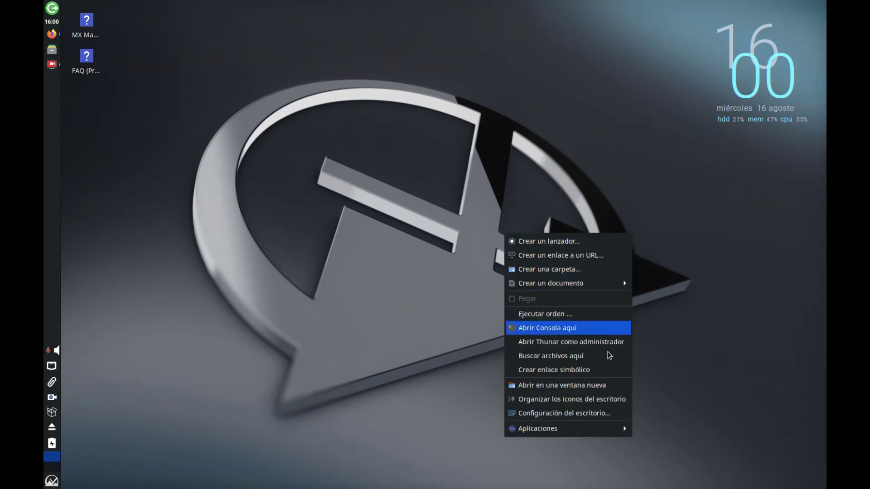
left_click(605, 413)
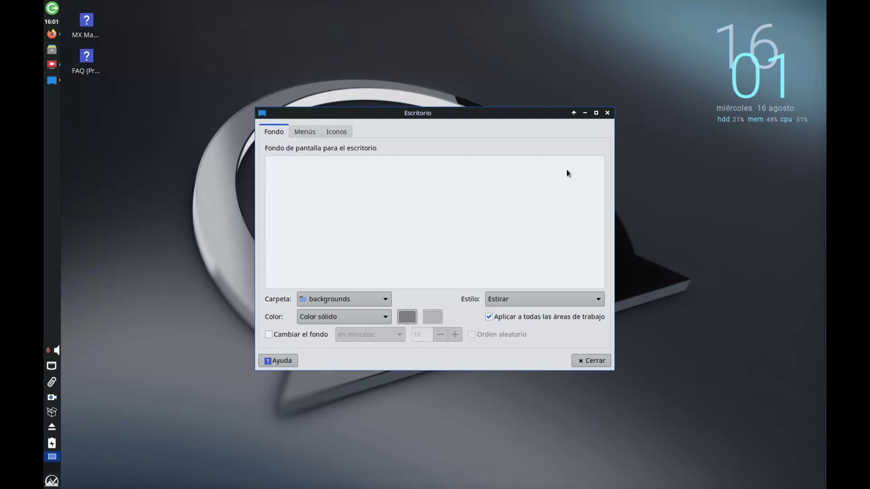
left_click(597, 114)
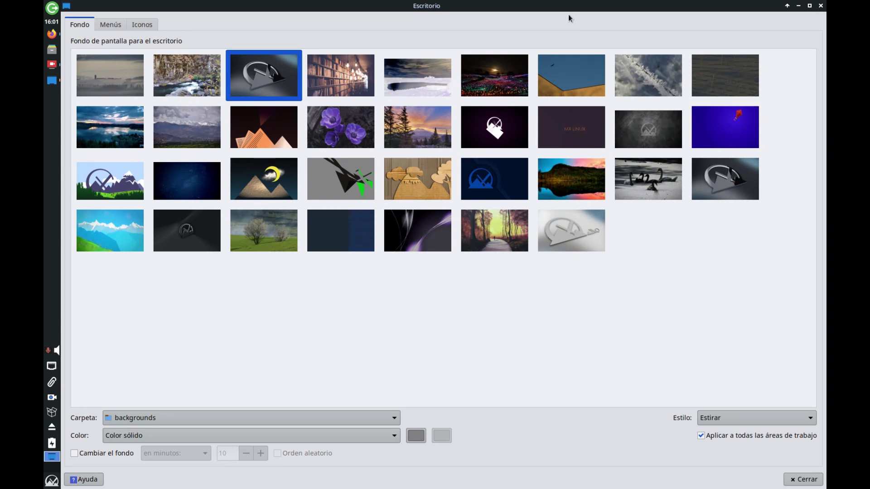
left_click_drag(567, 8, 561, 102)
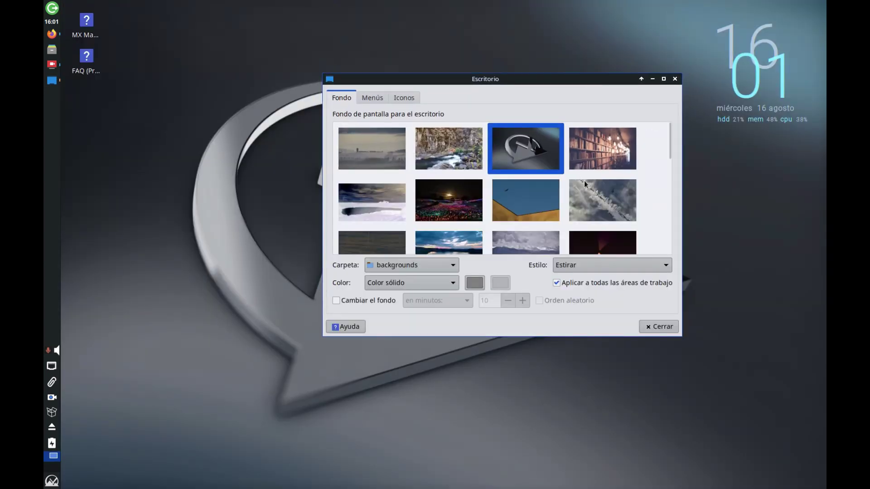
- Apply the dark purple wallpaper with the orange MX LINUX text and move the settings window aside to preview it
scroll(586, 181, "down", 2)
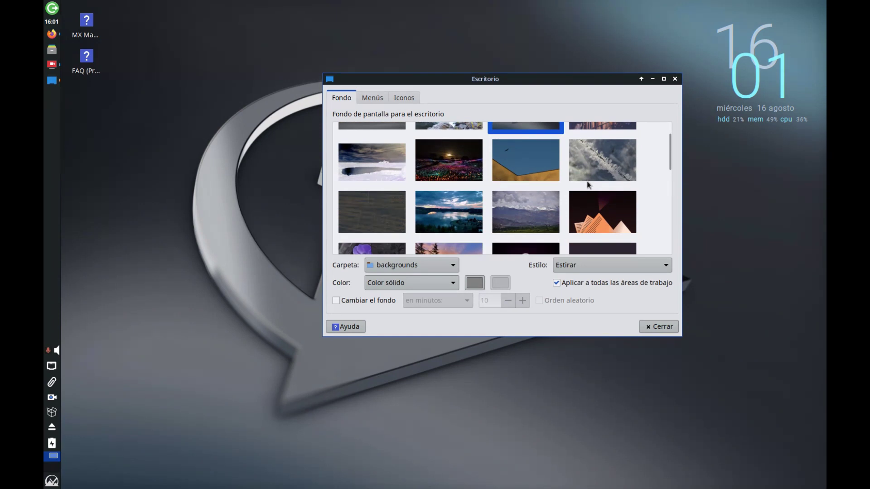
scroll(586, 181, "down", 2)
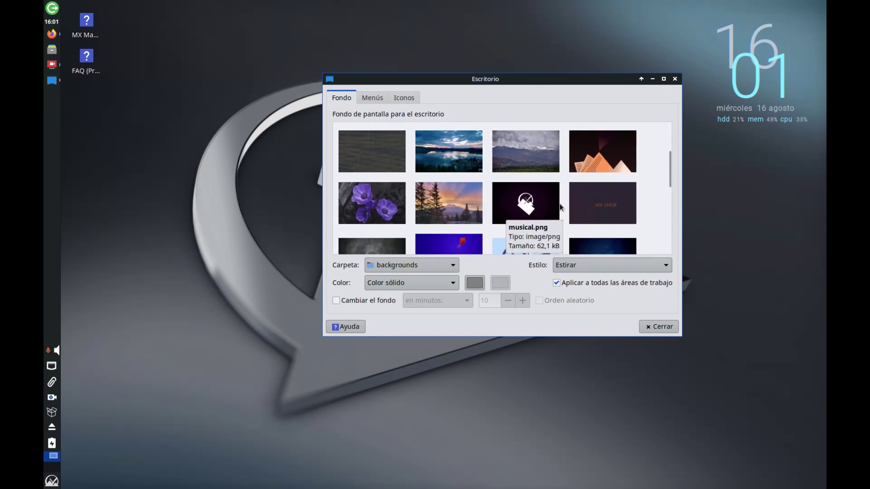
left_click(571, 200)
left_click_drag(434, 121, 719, 118)
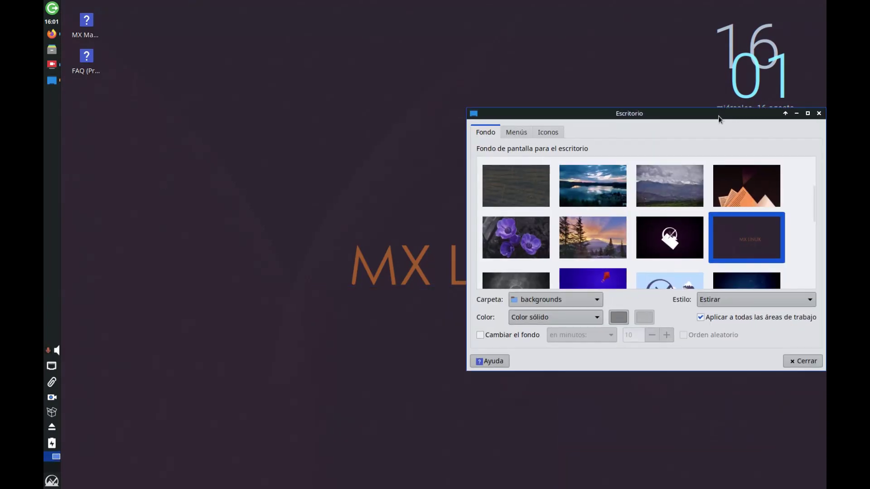
- Apply the dark blue wallpaper with the blue MX logo to the desktop
scroll(645, 186, "down", 2)
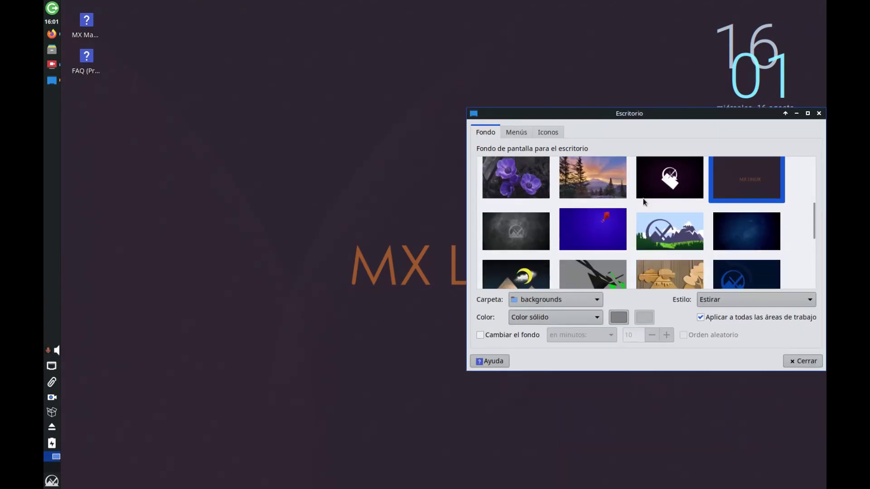
scroll(645, 201, "down", 1)
left_click(755, 265)
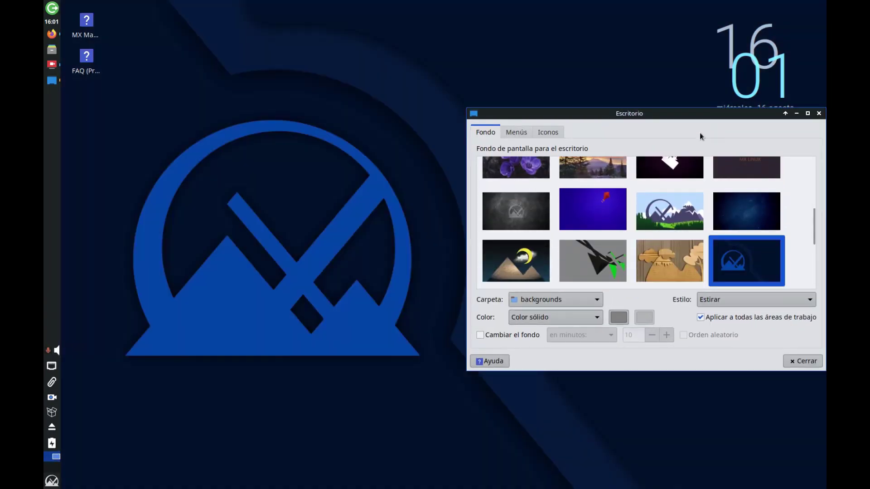
left_click_drag(703, 127, 565, 149)
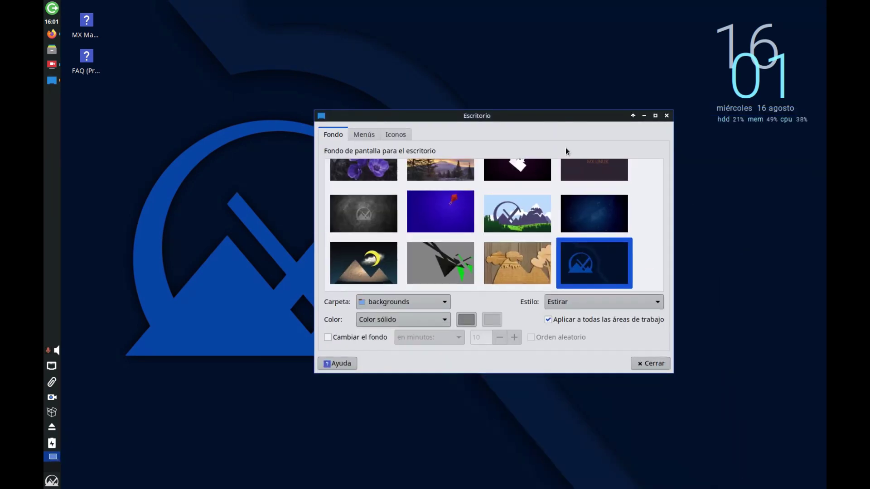
- Apply the dark grey wallpaper with the small MX logo to the desktop
scroll(539, 233, "down", 7)
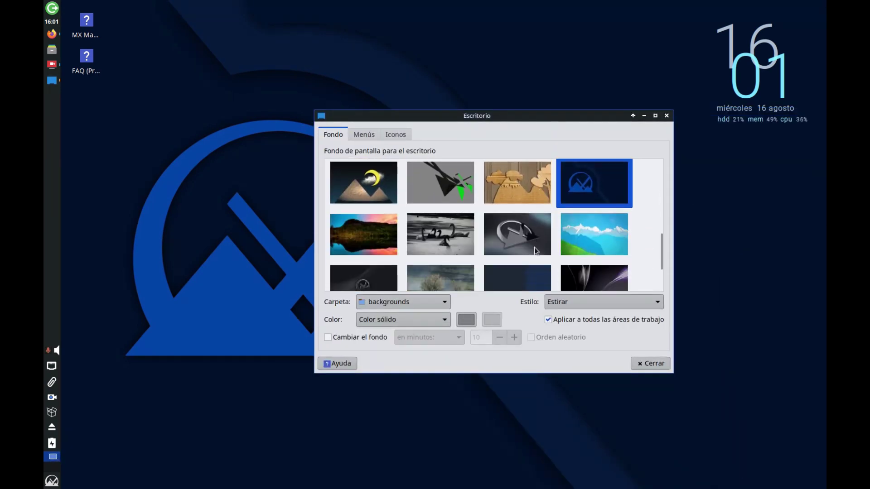
scroll(536, 251, "down", 2)
left_click(385, 226)
left_click_drag(496, 116, 442, 142)
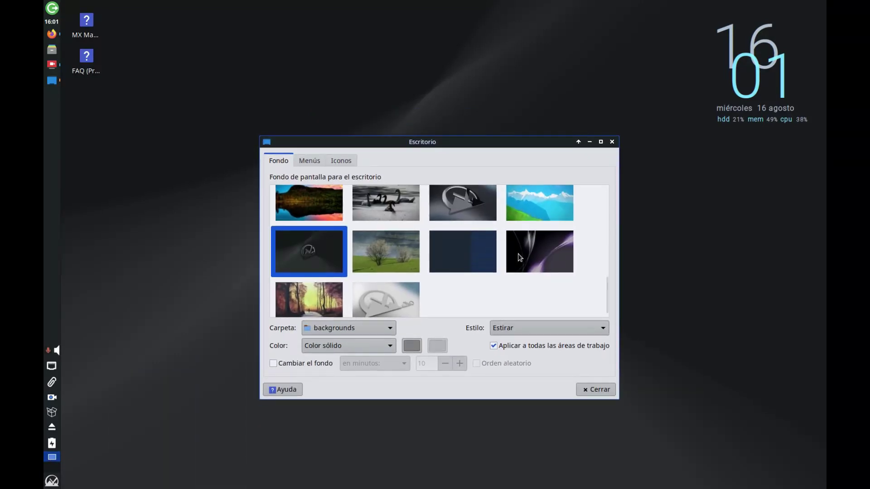
- Set the desktop wallpaper back to the grey 3D MX logo image in the first row and close the desktop configuration
scroll(518, 253, "up", 2)
scroll(518, 254, "up", 7)
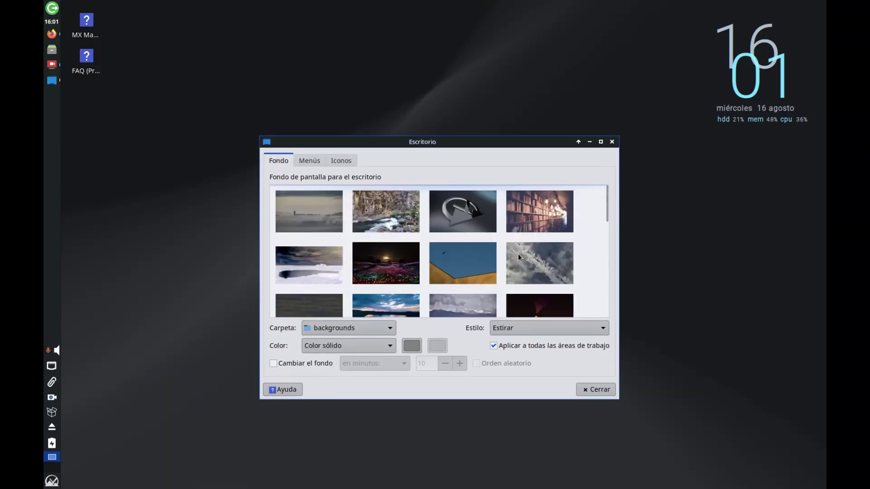
left_click(493, 228)
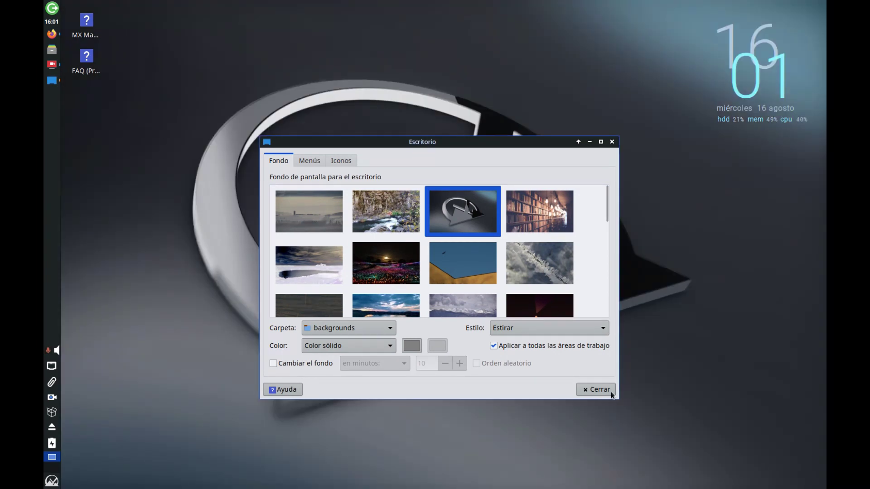
key("Escape")
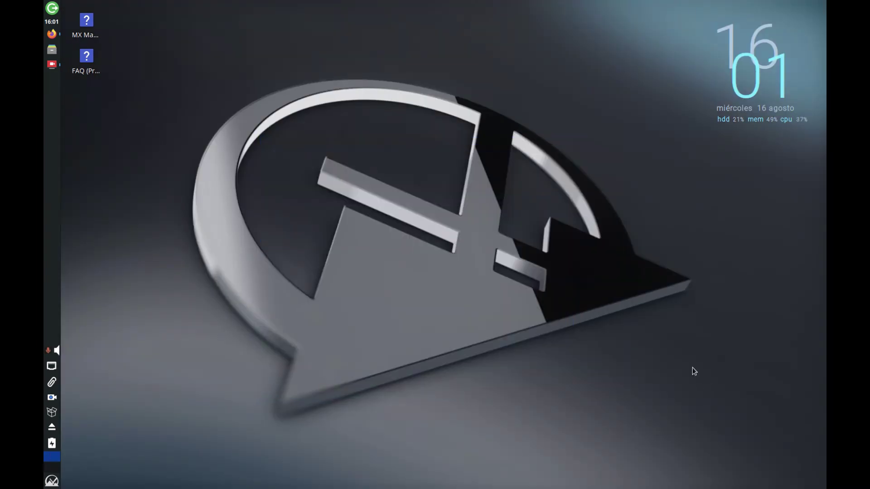
- Look through the favourite, MX Herramientas and recent applications in the application menu
left_click(56, 484)
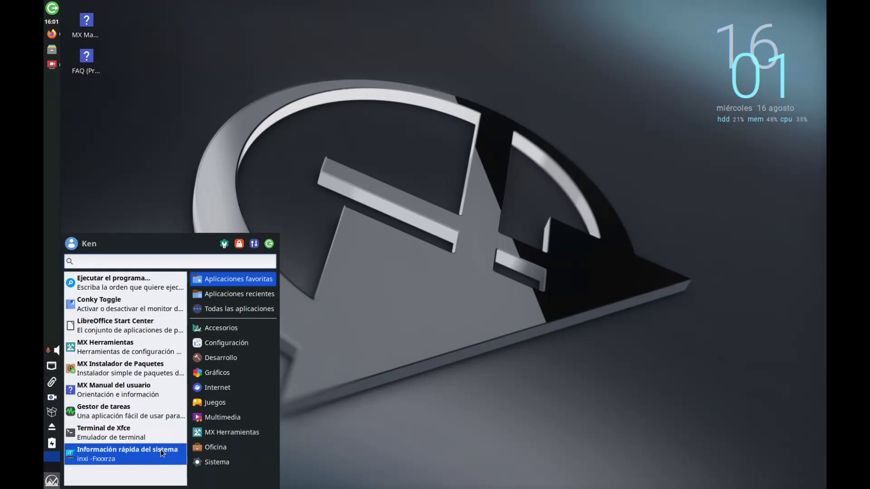
left_click(228, 432)
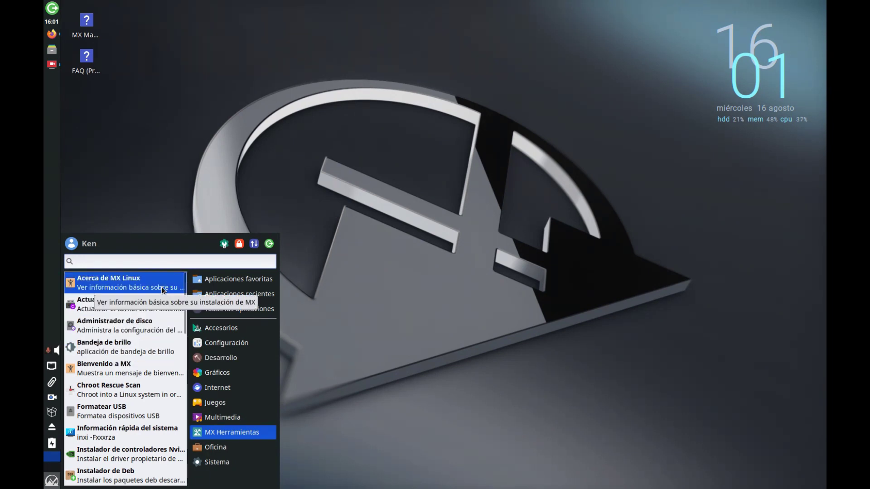
left_click(247, 297)
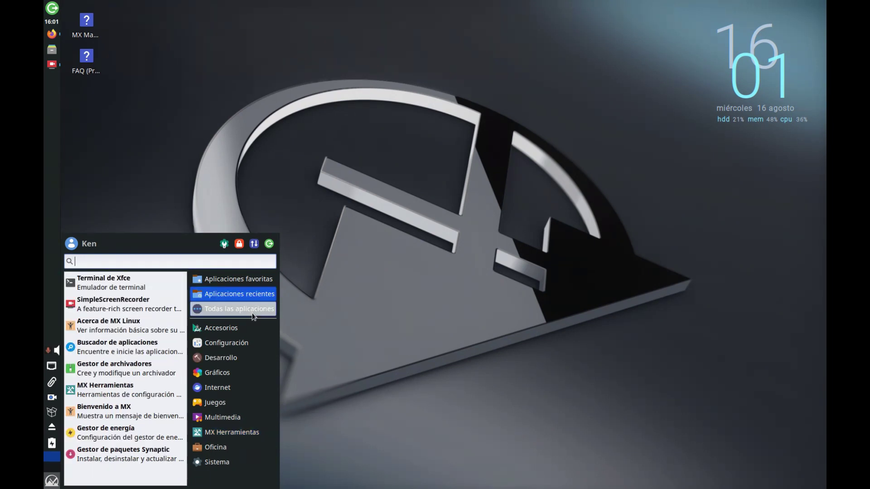
- Examine the full list of installed applications in the application menu, and close the menu
left_click(250, 310)
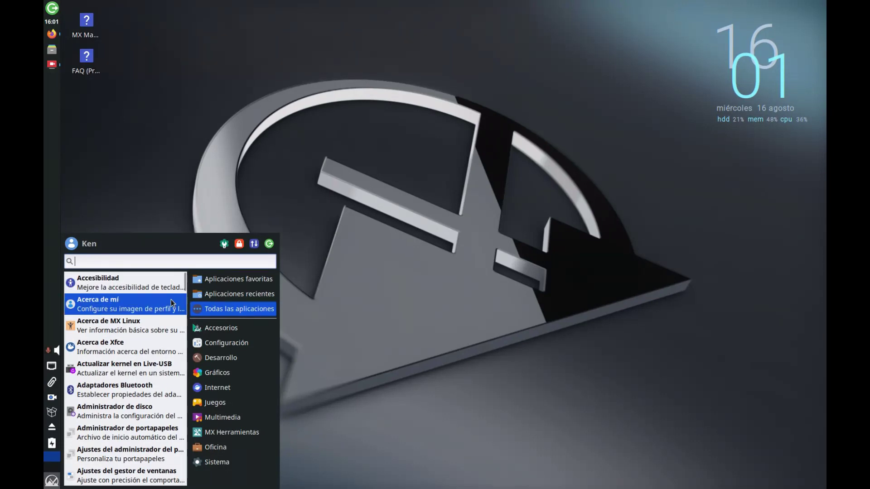
scroll(170, 304, "down", 1)
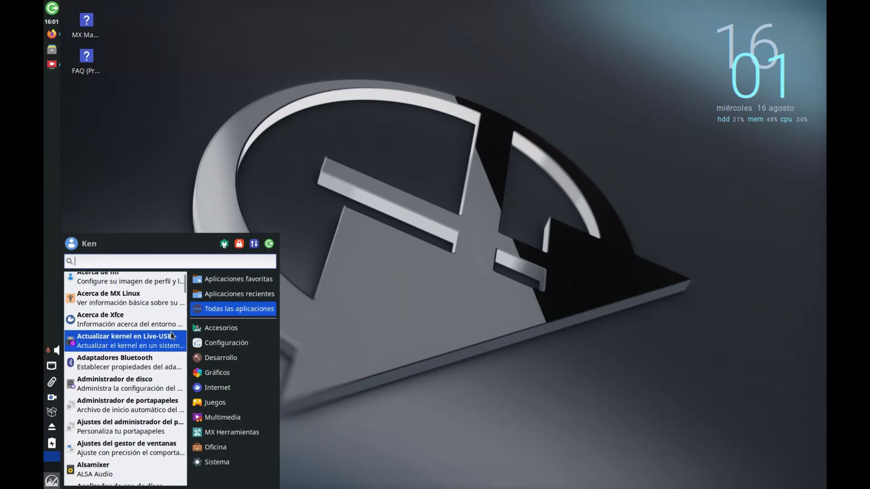
scroll(171, 336, "down", 3)
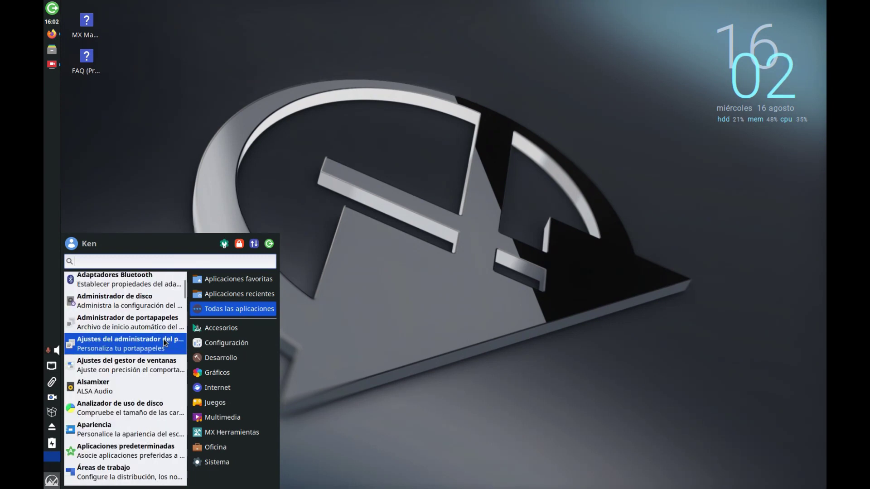
scroll(165, 343, "down", 1)
scroll(163, 339, "down", 4)
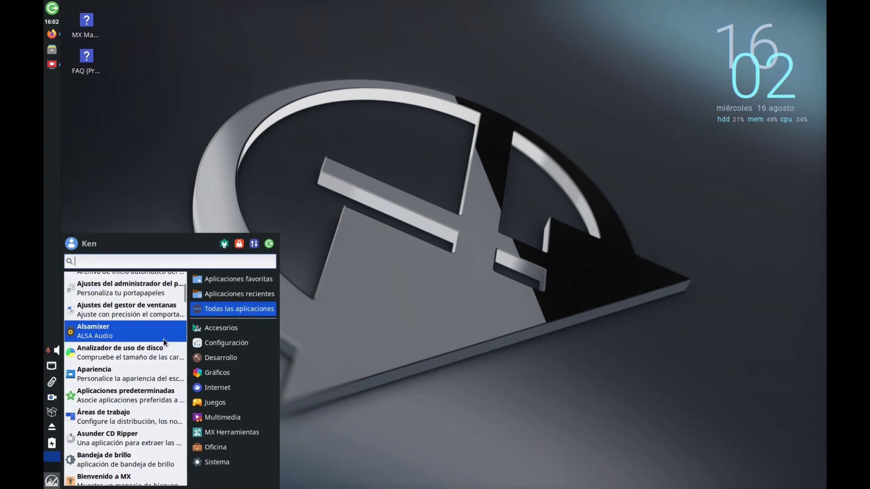
scroll(163, 339, "down", 2)
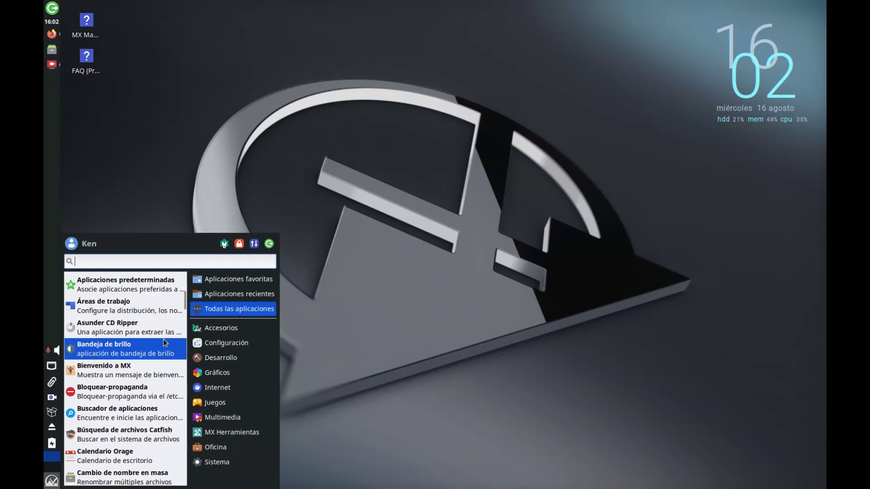
scroll(167, 387, "down", 4)
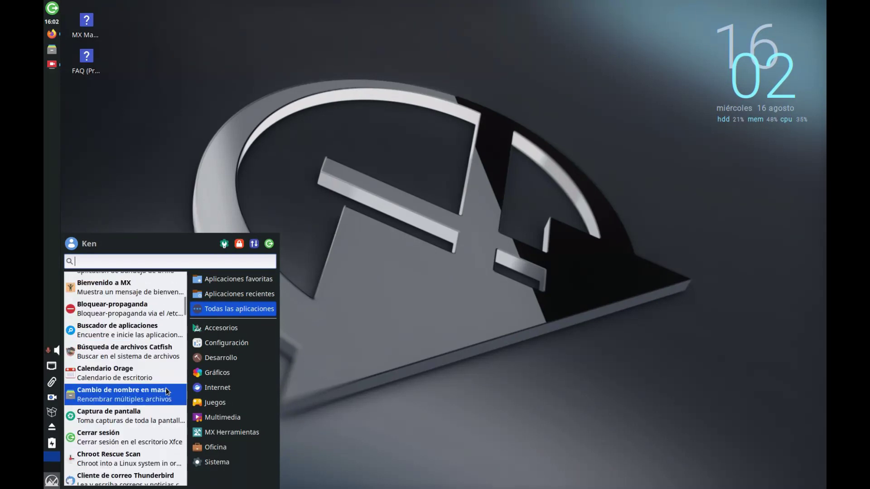
scroll(167, 390, "down", 4)
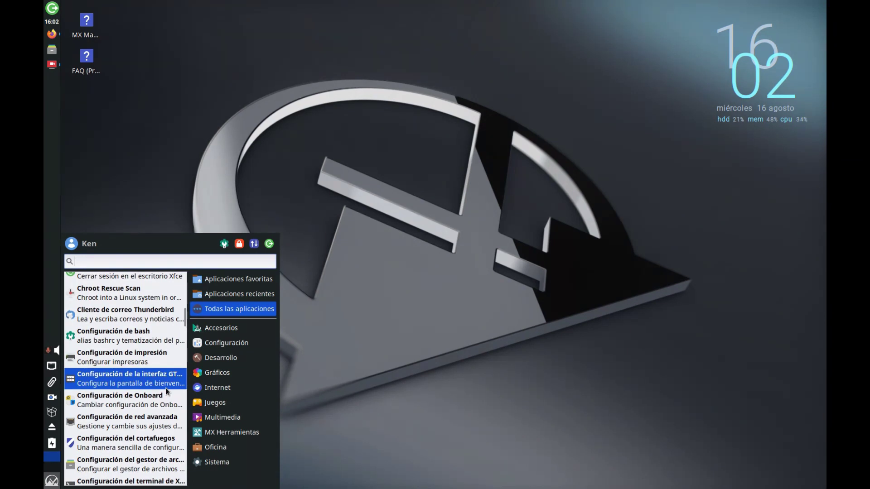
scroll(168, 391, "down", 2)
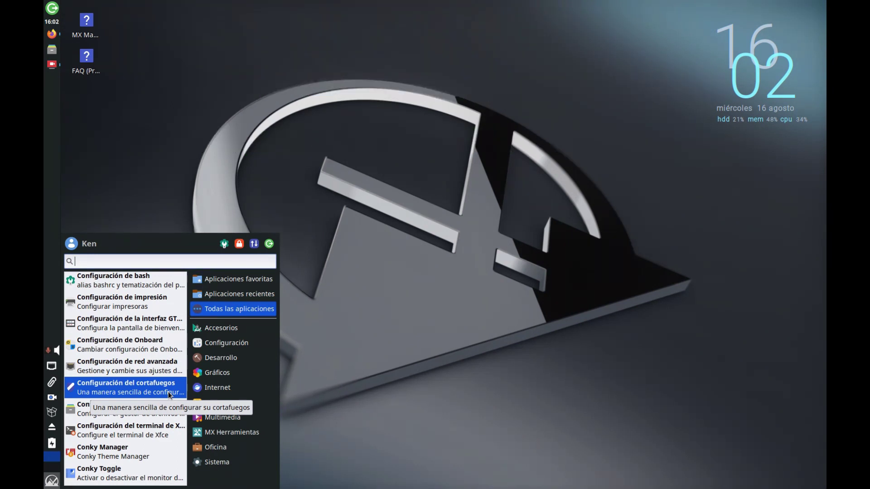
left_click(370, 360)
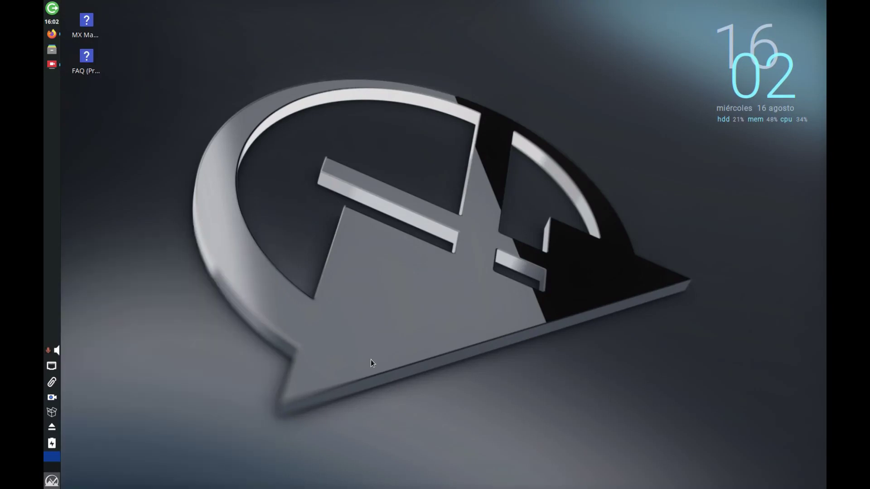
- Check the firewall status in a terminal with sudo ufw status verbose, entering the account password, and close the terminal
left_click(52, 480)
left_click(104, 436)
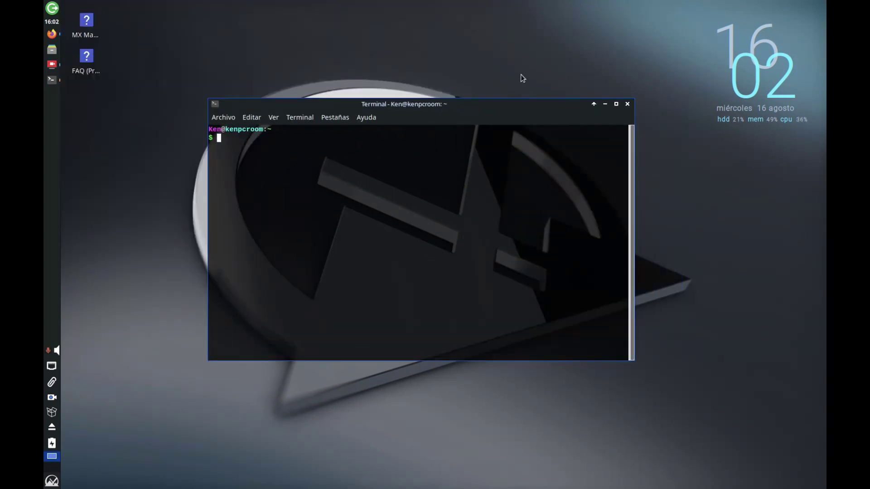
type("sudo ufw status verbose")
key("Return")
type("****")
key("Return")
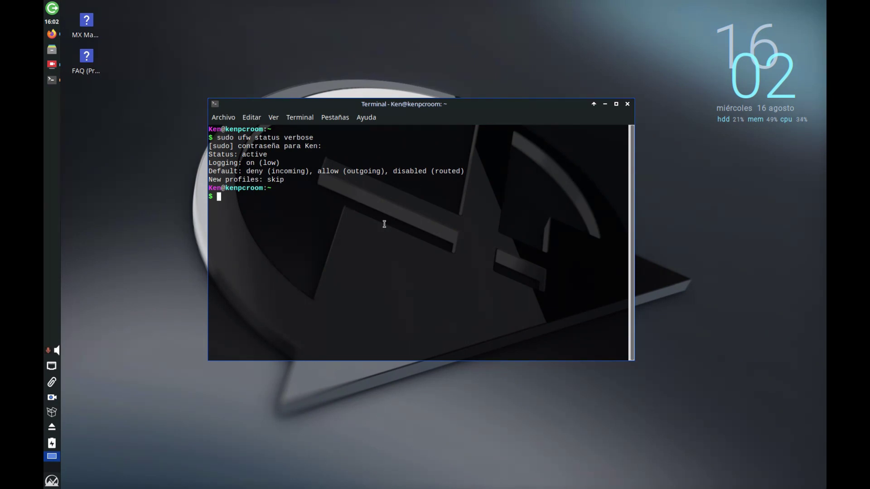
left_click(628, 106)
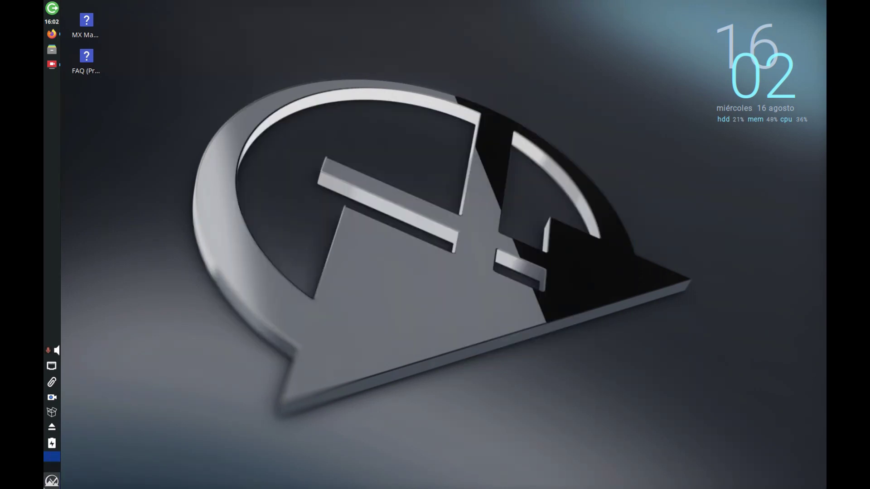
- Examine all installed applications alphabetically in the application menu, from Accesibilidad down to the LibreOffice programs
left_click(53, 483)
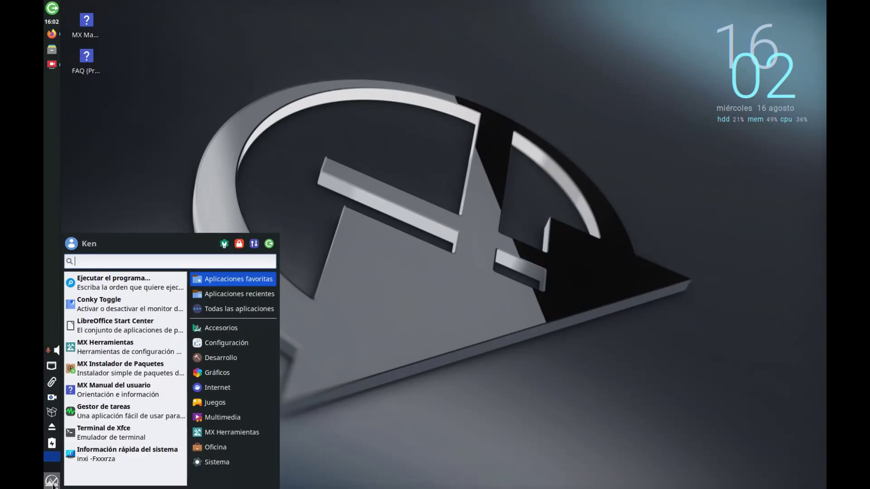
left_click(213, 307)
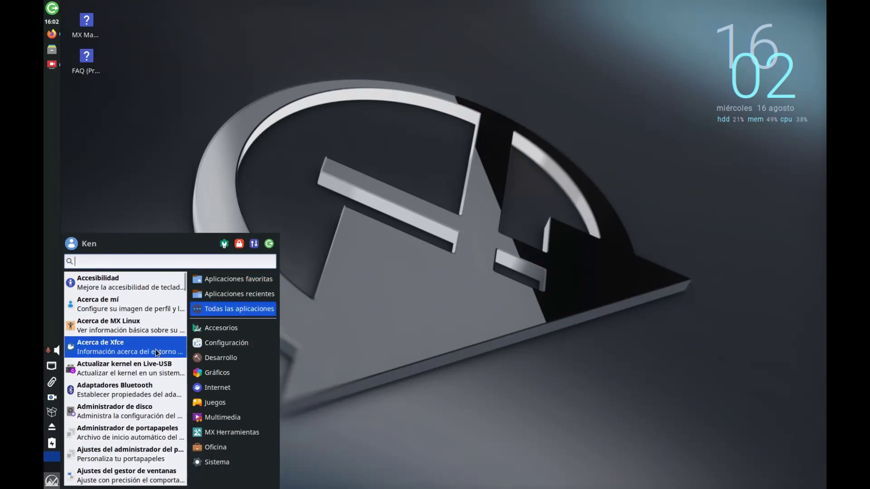
scroll(156, 351, "down", 13)
scroll(155, 363, "down", 10)
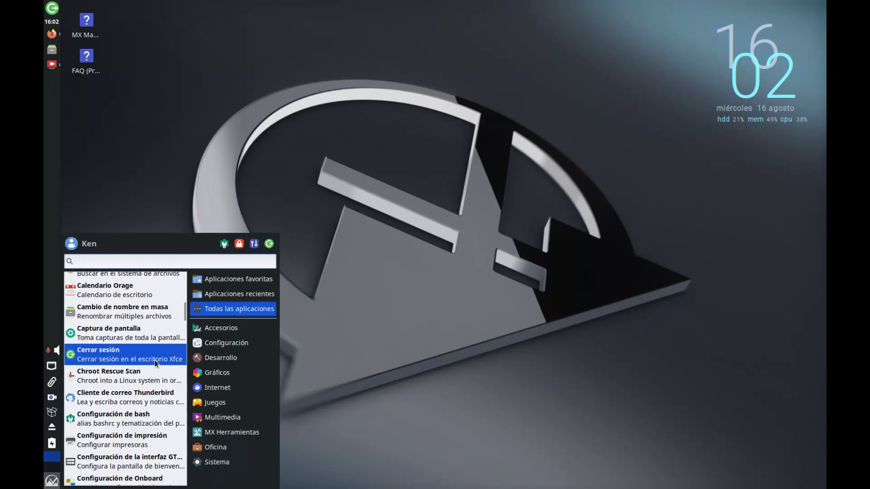
scroll(157, 362, "down", 1)
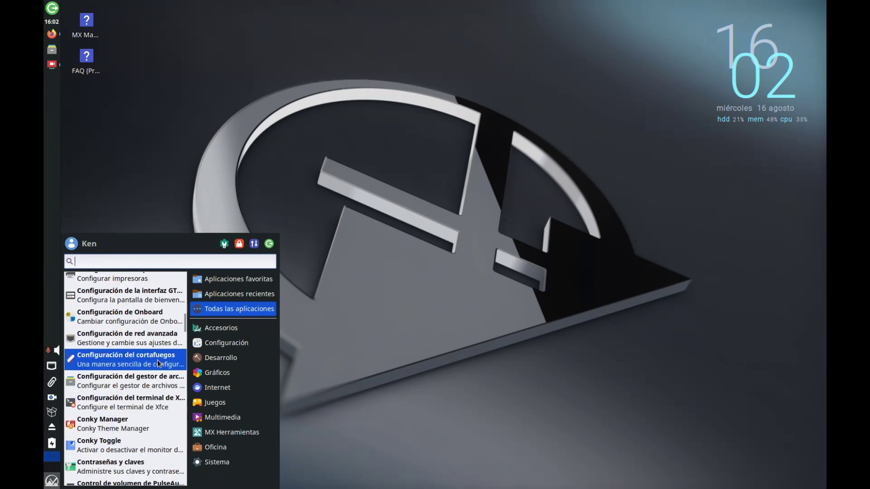
scroll(157, 359, "down", 4)
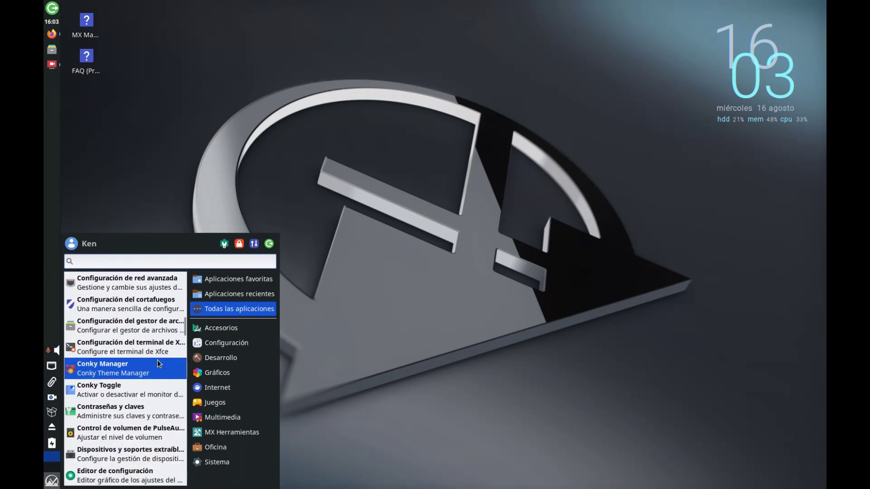
scroll(157, 360, "down", 5)
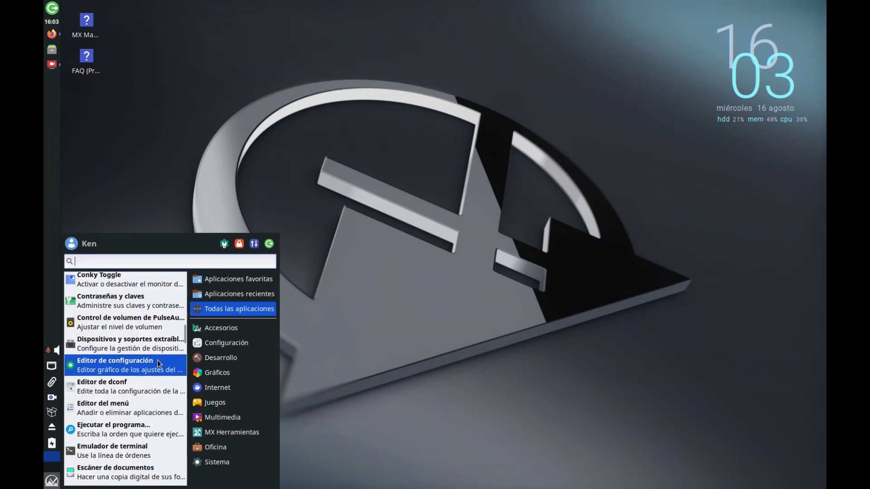
scroll(157, 359, "down", 4)
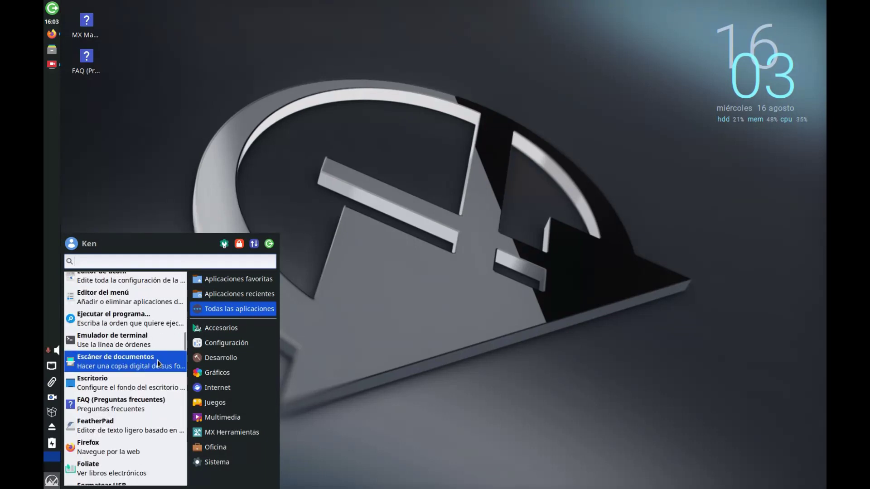
scroll(157, 360, "down", 3)
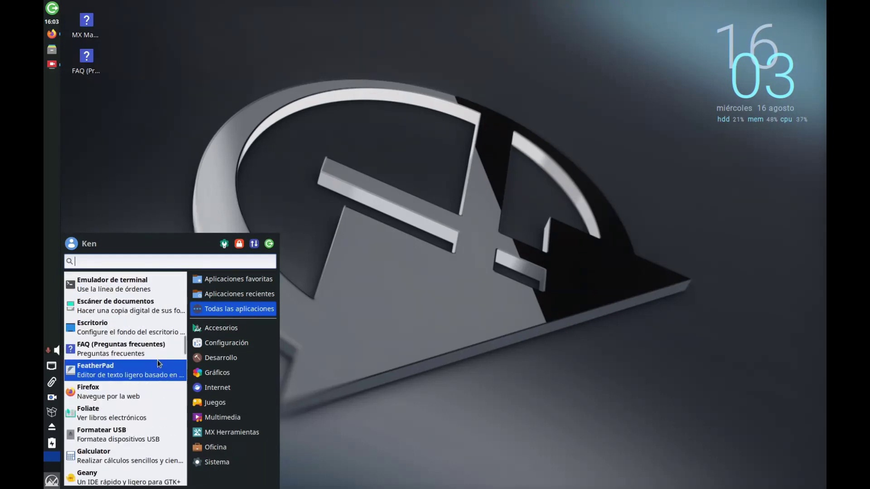
scroll(157, 360, "down", 4)
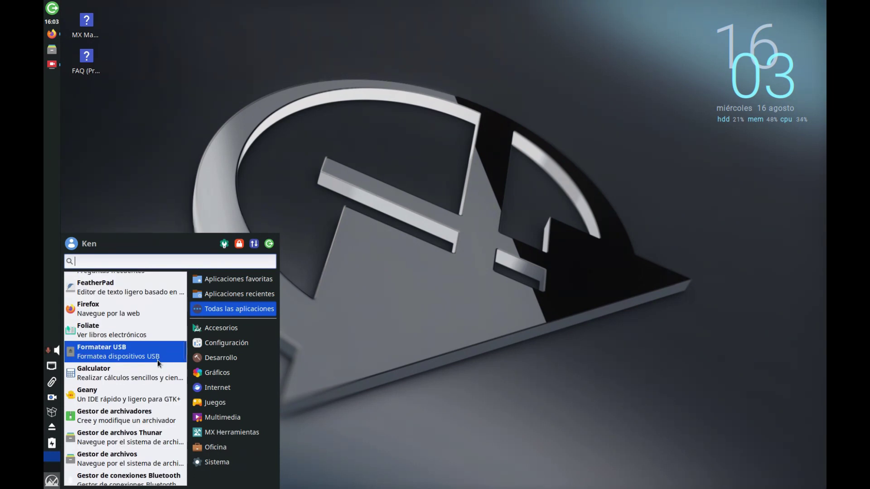
scroll(157, 360, "down", 2)
scroll(157, 359, "down", 3)
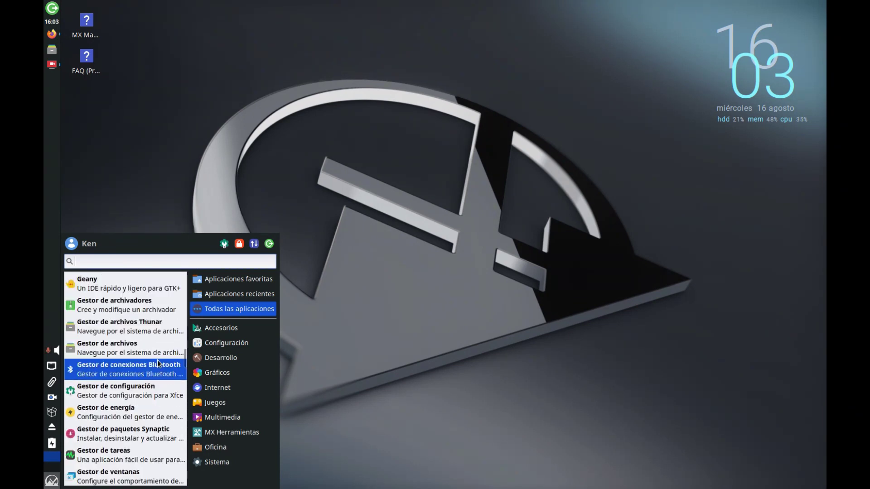
scroll(157, 359, "down", 2)
scroll(157, 359, "down", 3)
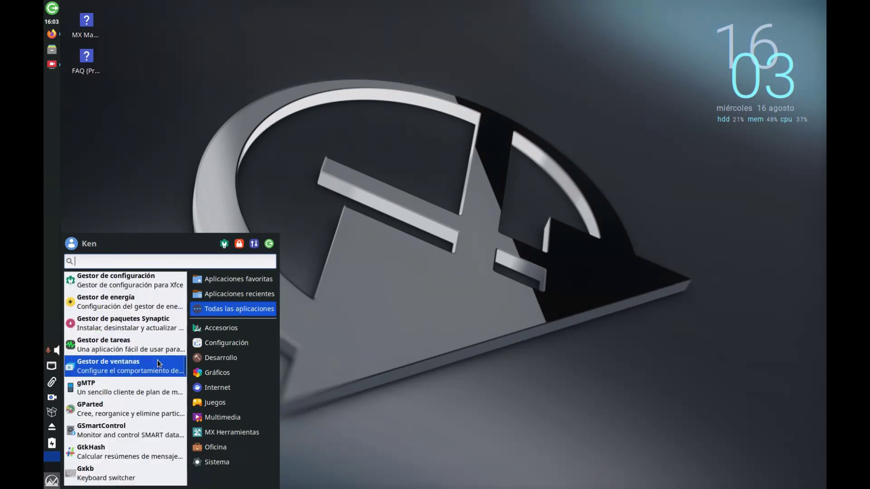
scroll(158, 363, "down", 3)
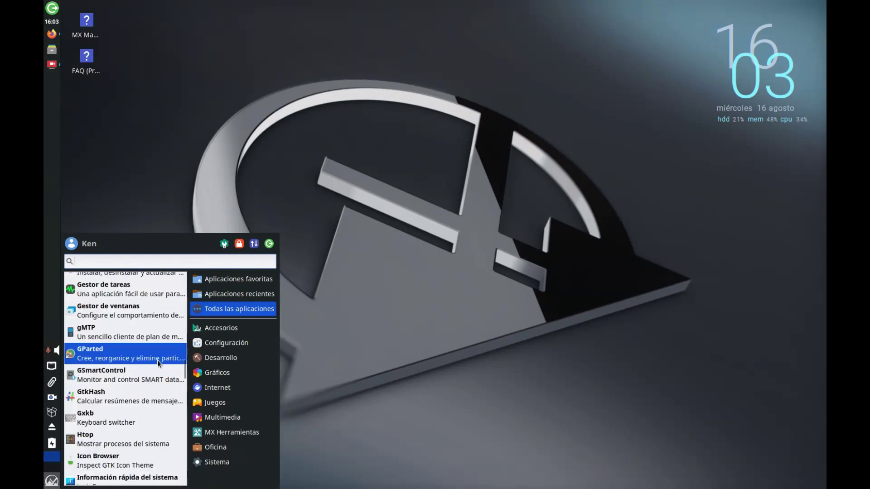
scroll(158, 362, "down", 5)
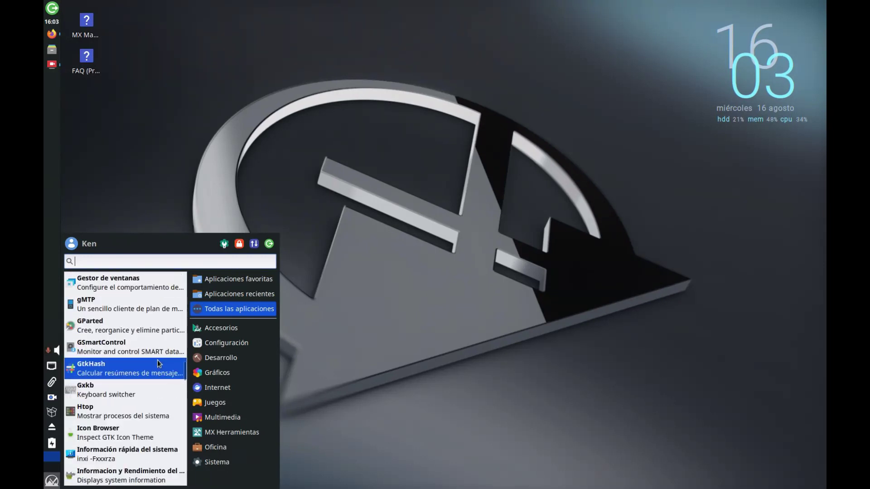
scroll(158, 363, "down", 3)
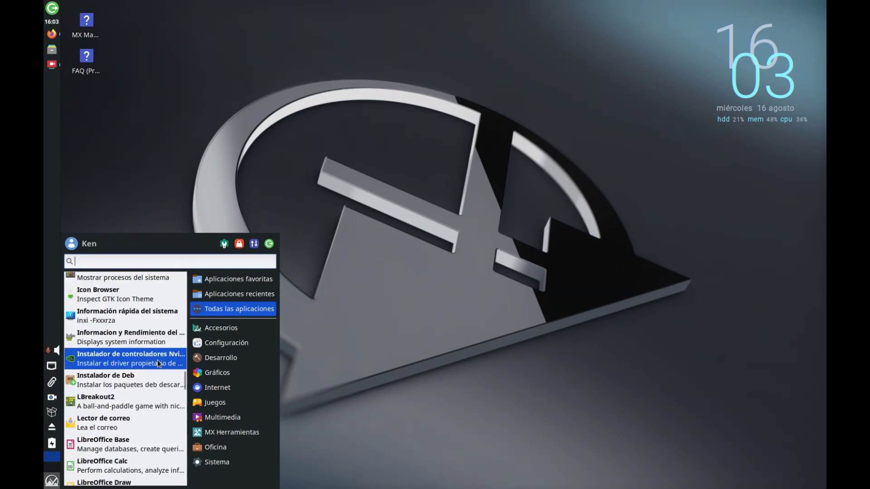
scroll(158, 363, "down", 5)
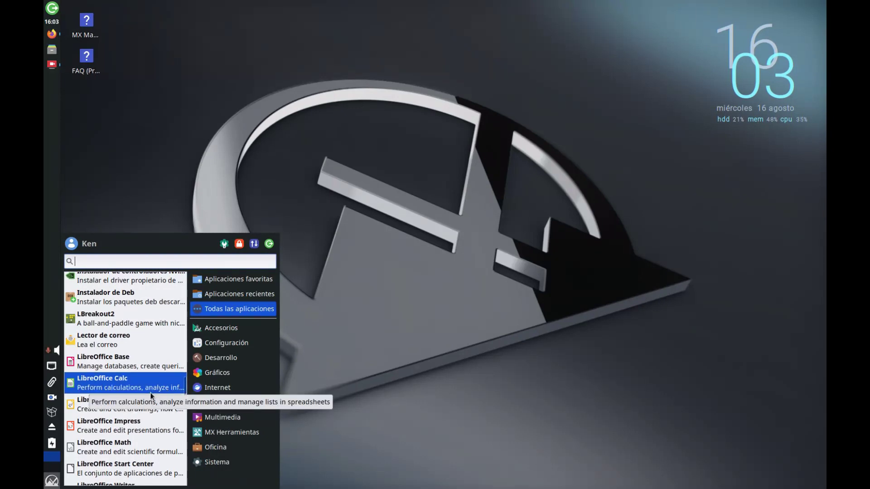
- Launch LibreOffice Writer from the list of all applications and dismiss the Tip of the Day
scroll(151, 392, "down", 3)
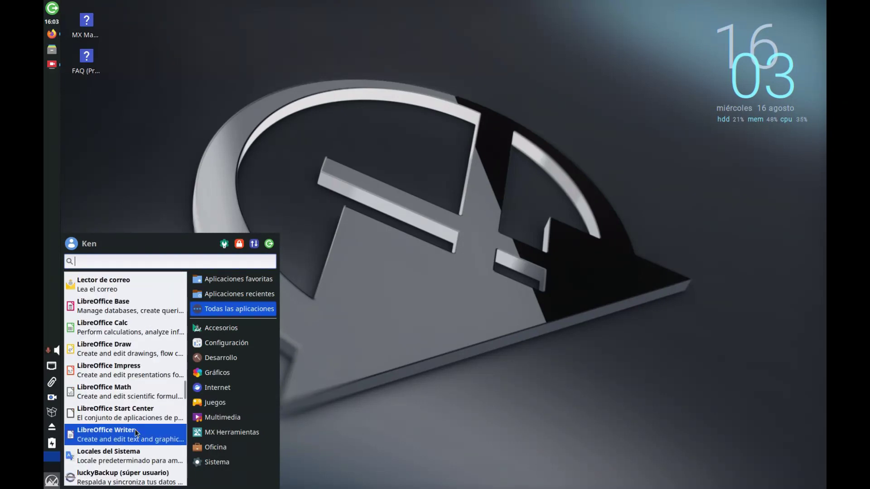
left_click(135, 430)
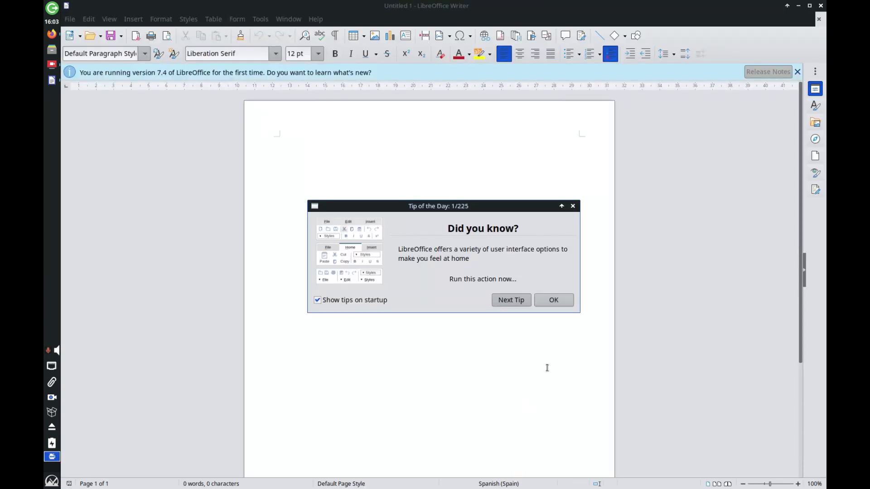
left_click(560, 300)
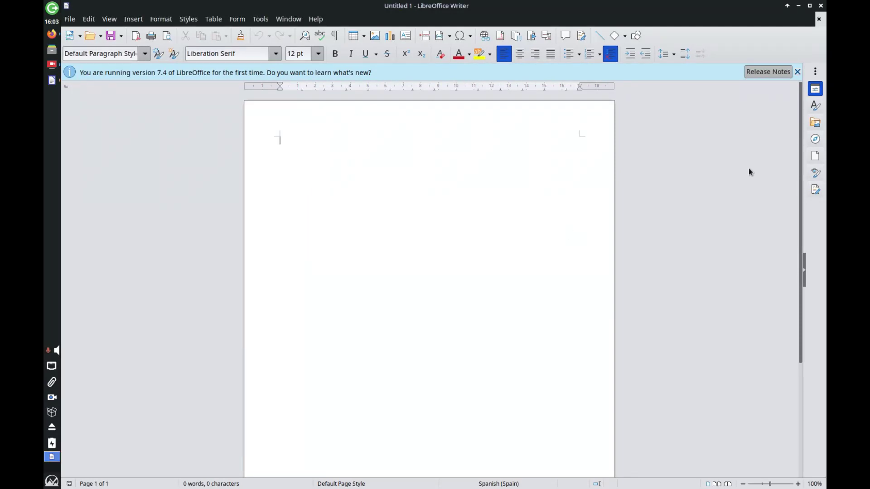
- View the version information in About LibreOffice, and close the blank document and LibreOffice
left_click(316, 19)
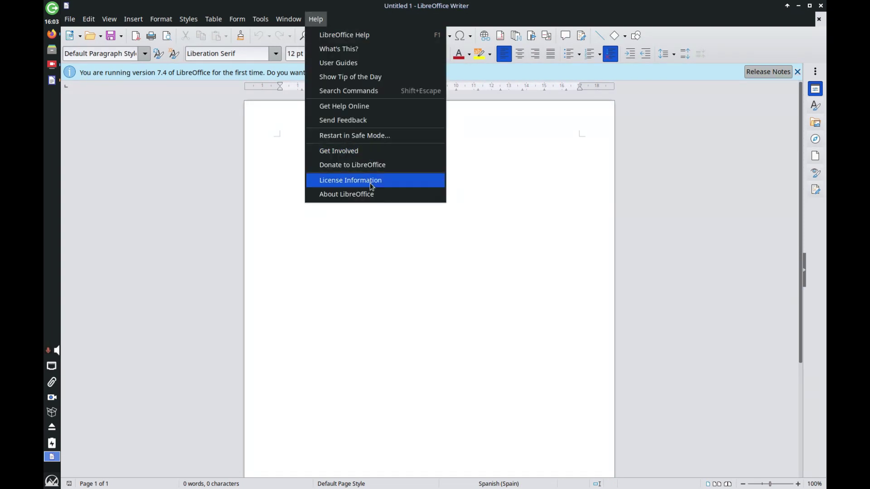
left_click(354, 195)
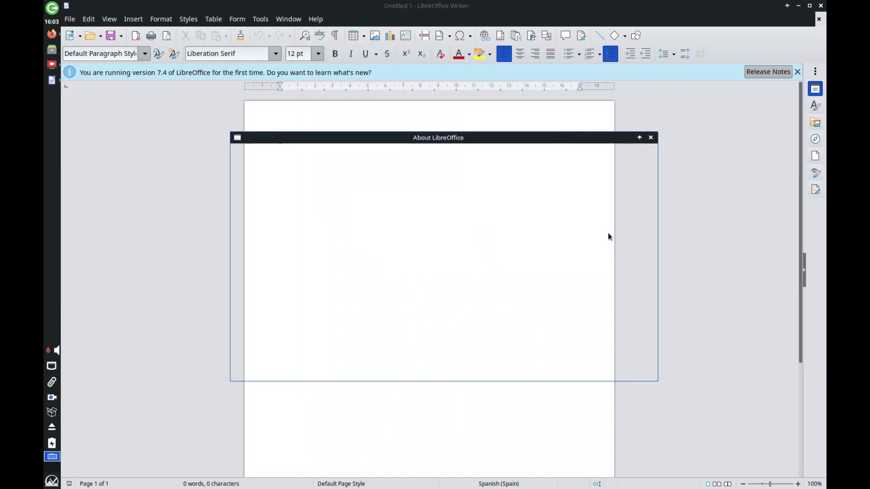
left_click(507, 285)
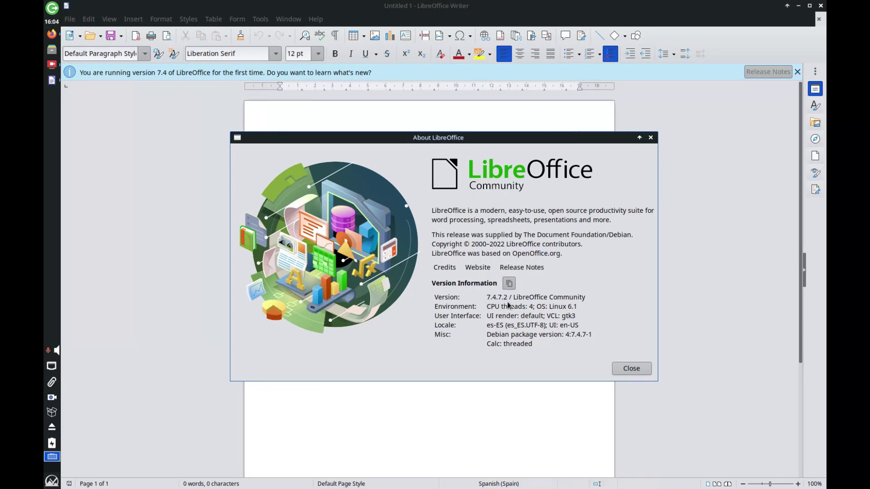
left_click(645, 368)
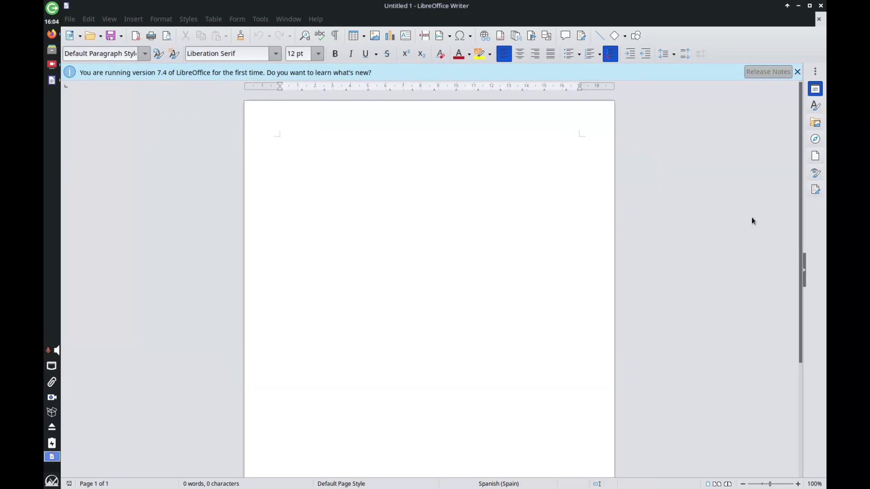
left_click(819, 19)
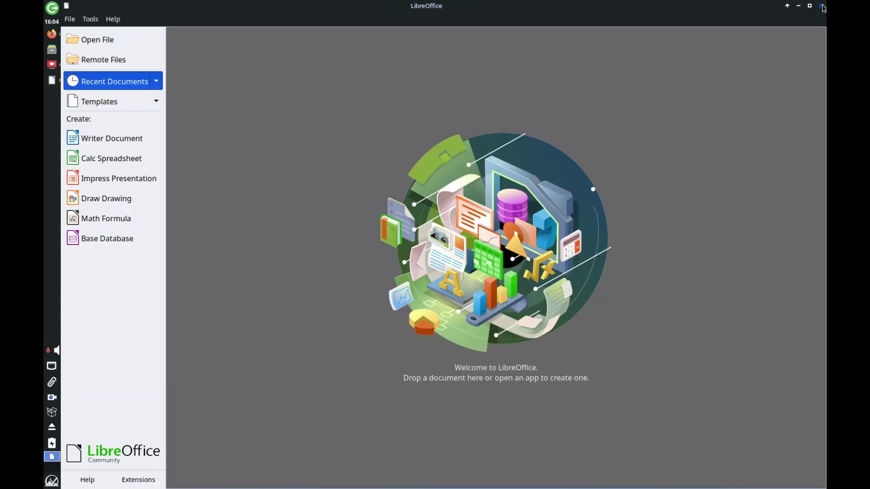
left_click(820, 5)
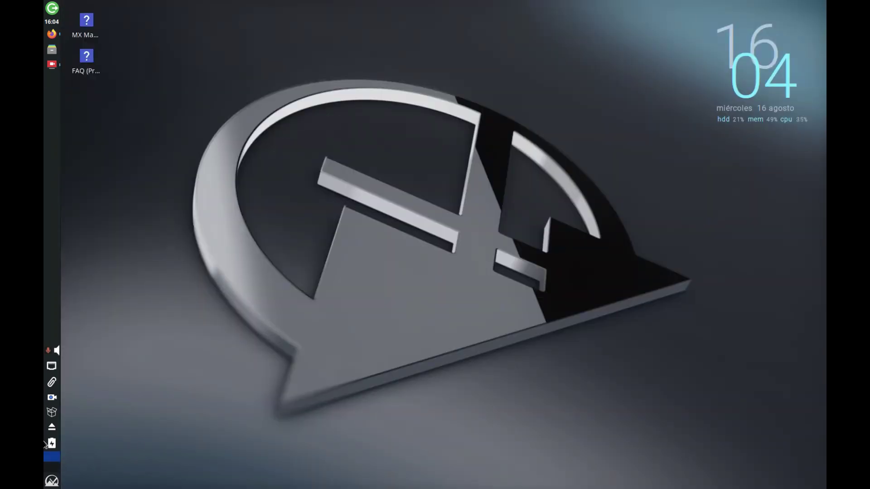
- Open a terminal and search for Spanish LibreOffice packages with apt search libreoffice spanish
left_click(52, 480)
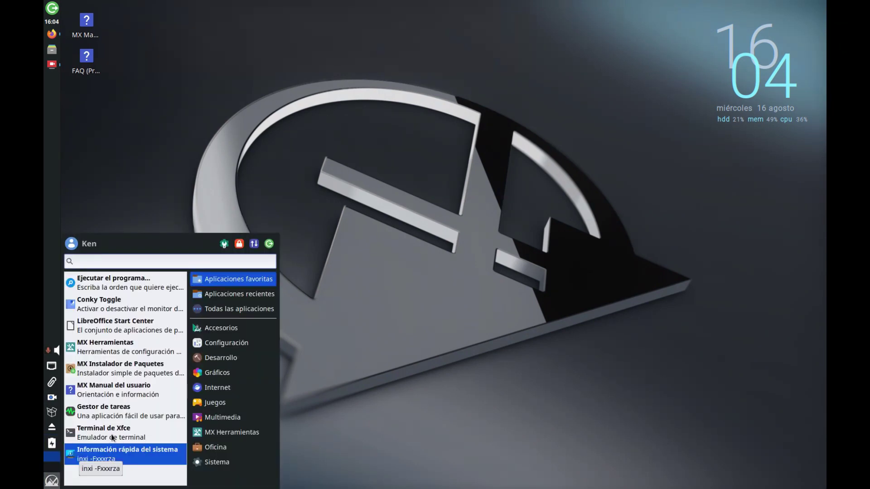
left_click(394, 414)
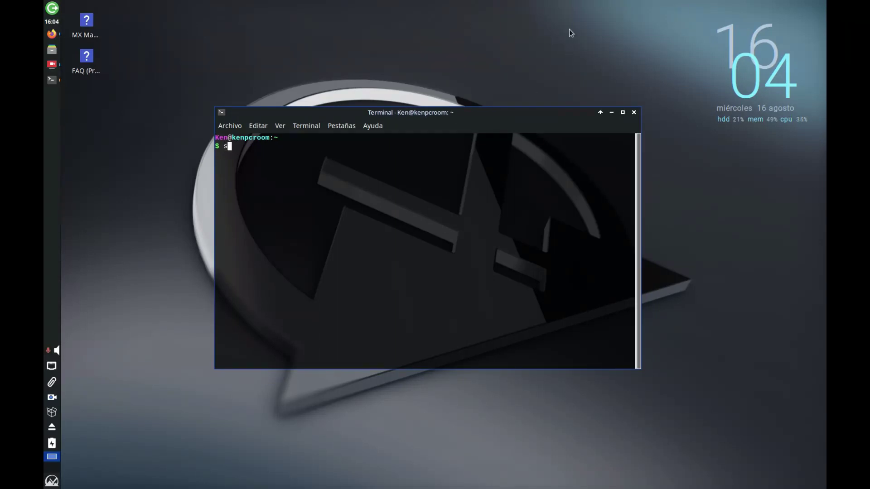
type("apt search libreoffice spa")
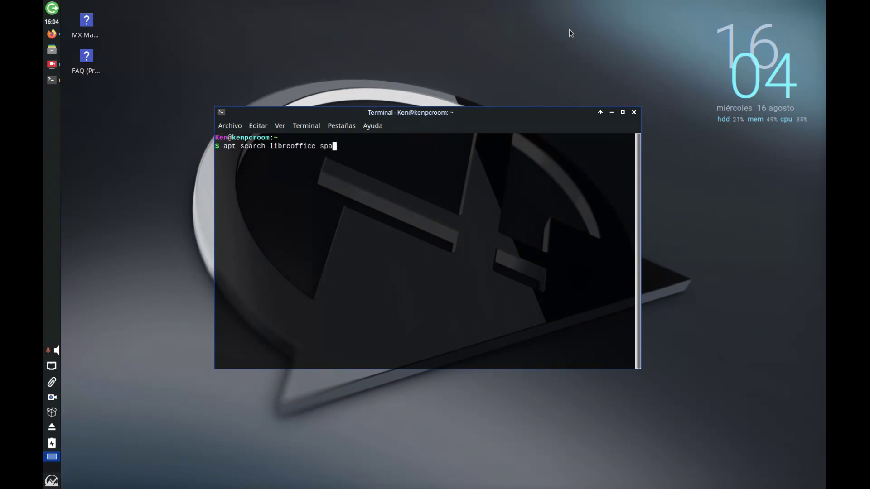
type("nish")
key("Return")
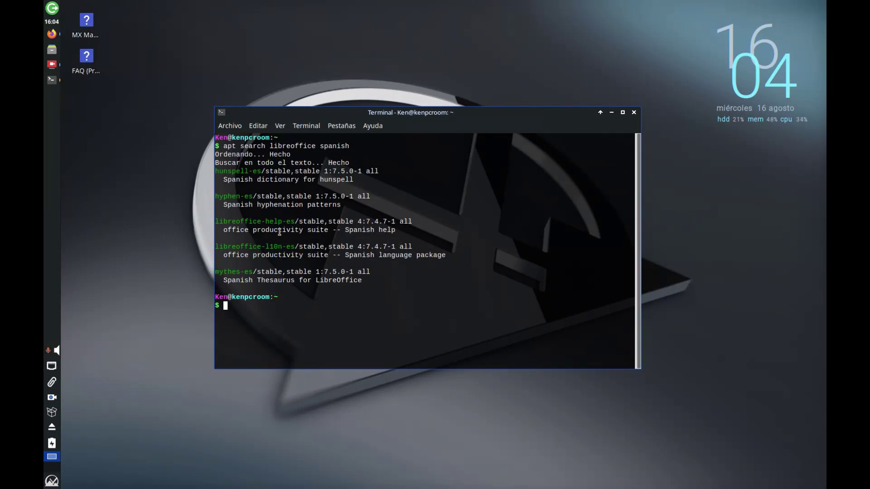
- Run sudo apt install libreoffice-help-es in the terminal, copying the package name from the search results
left_click_drag(294, 221, 221, 221)
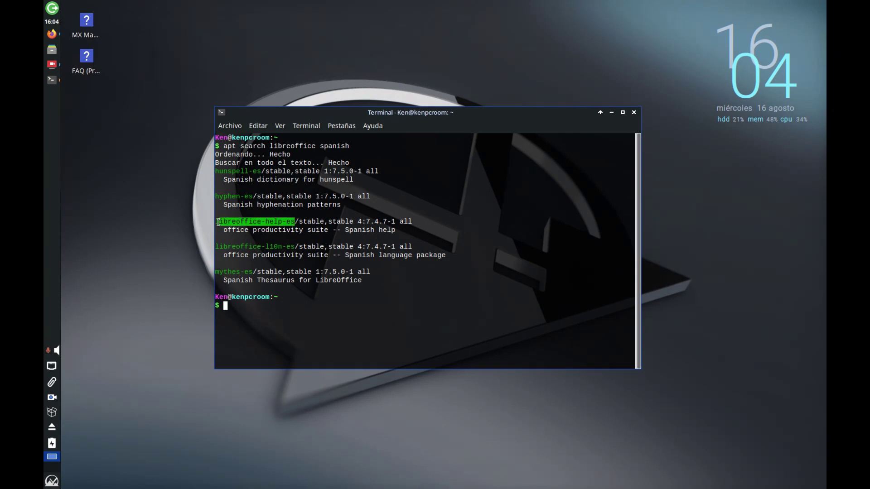
right_click(222, 226)
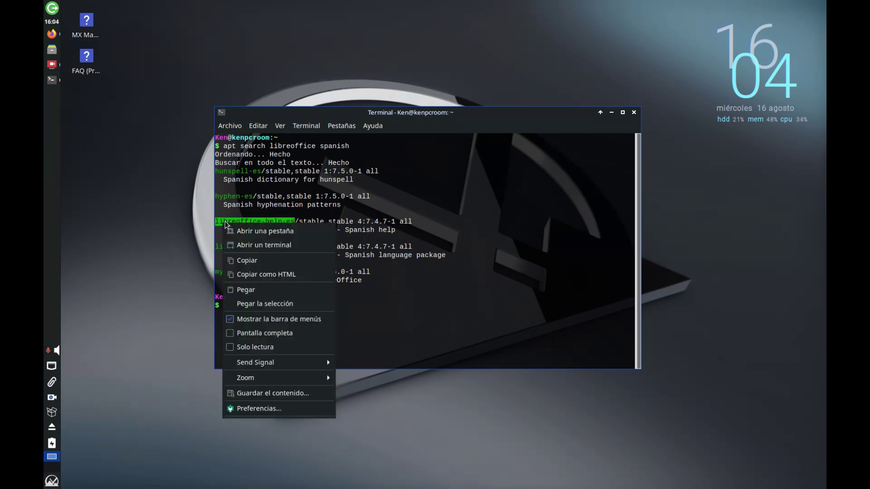
left_click(280, 260)
left_click(276, 316)
type("s")
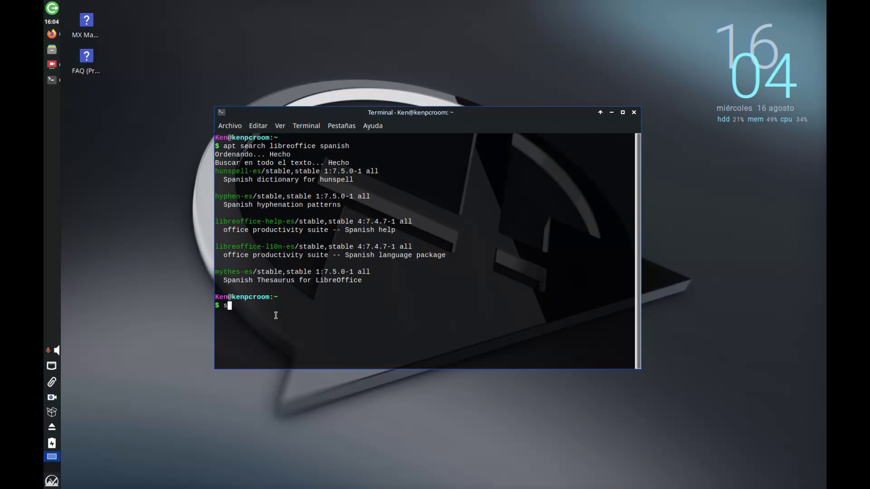
type("udo apt install V")
key("BackSpace")
right_click(320, 312)
left_click(355, 183)
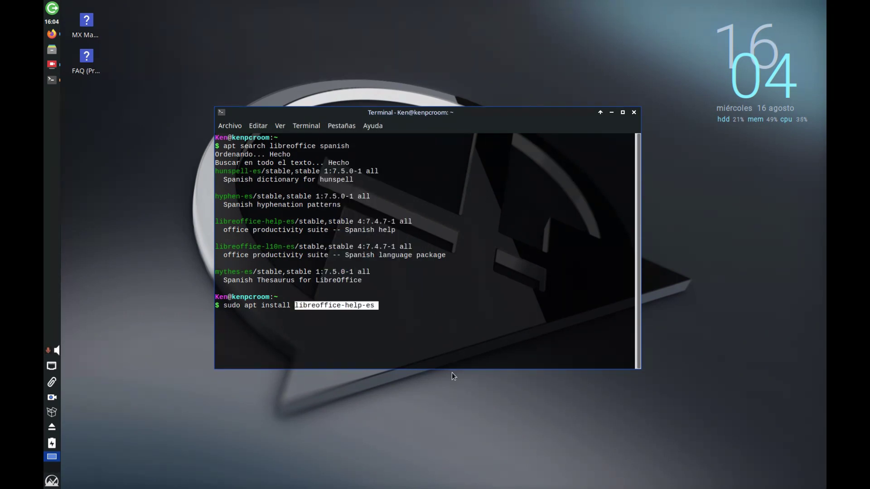
key("Return")
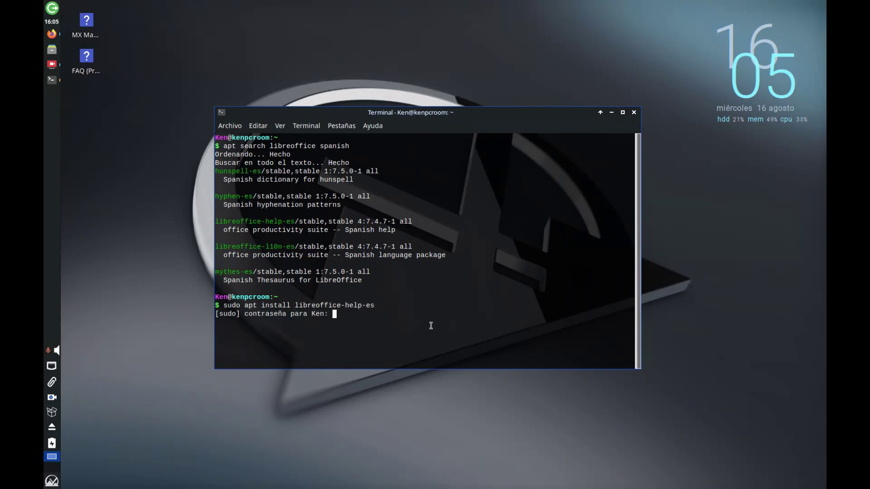
- Authenticate with the account password and confirm installing libreoffice-help-es together with the additional libreoffice-l10n-es package
type("******")
key("Return")
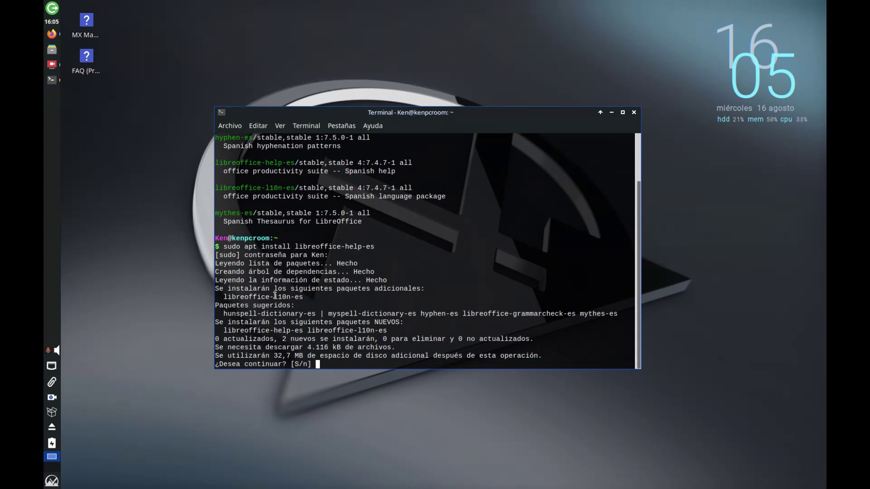
left_click_drag(305, 296, 226, 298)
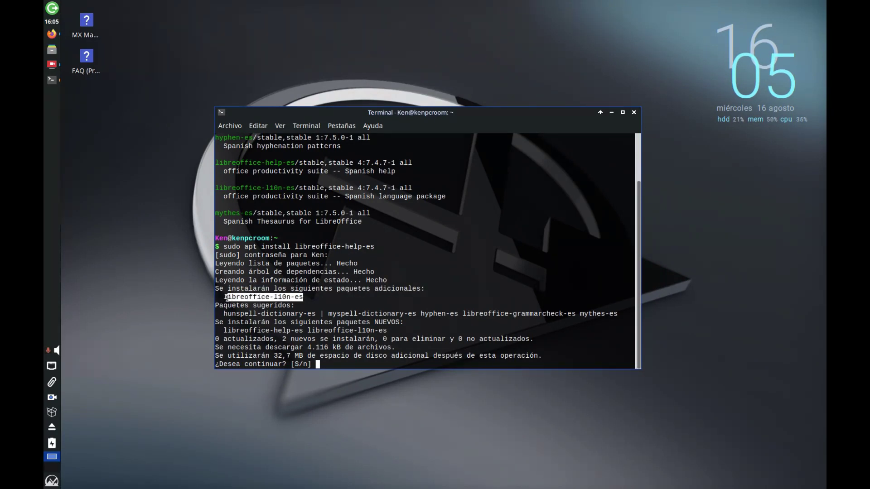
left_click(358, 366)
type("s")
key("Return")
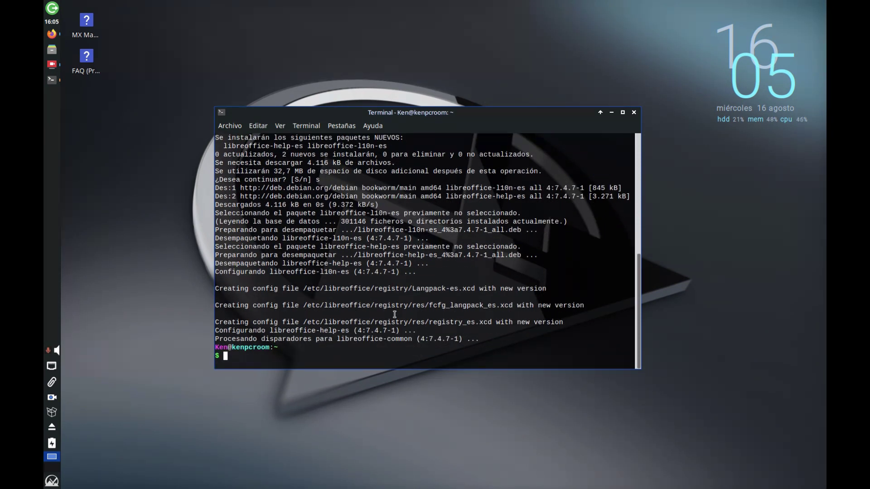
- Close the terminal and launch LibreOffice Writer from the Oficina application category
left_click(634, 112)
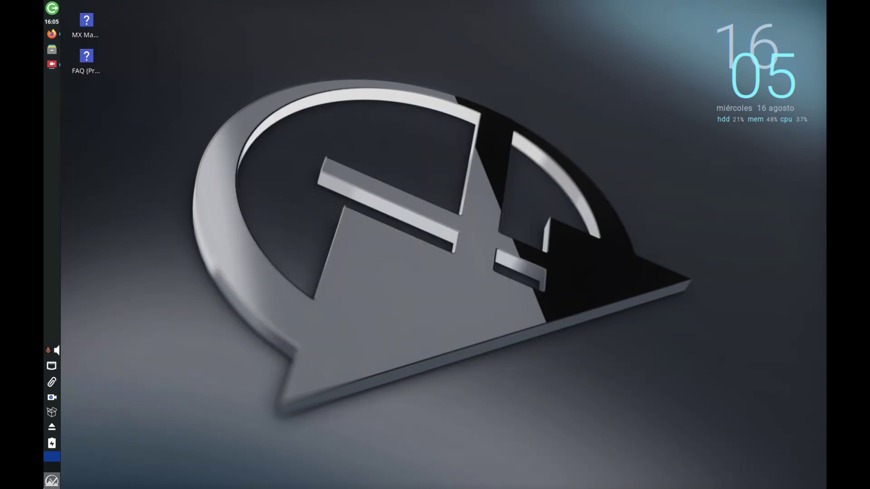
left_click(52, 481)
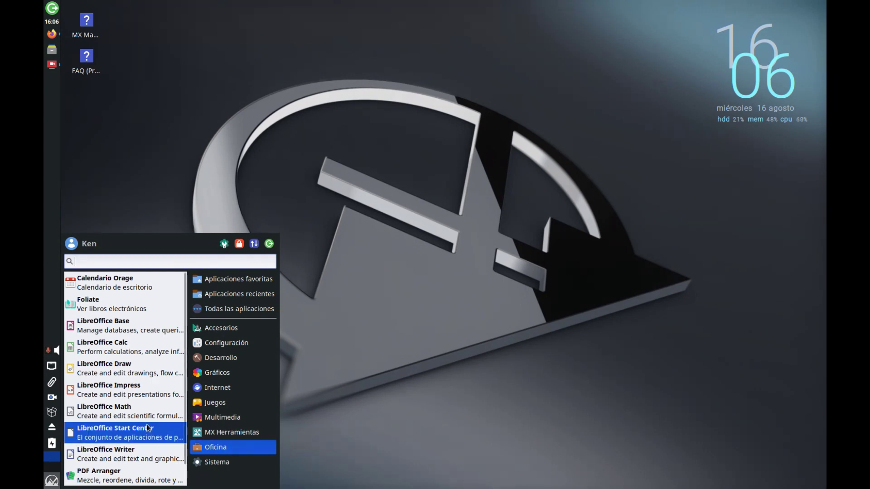
left_click(138, 453)
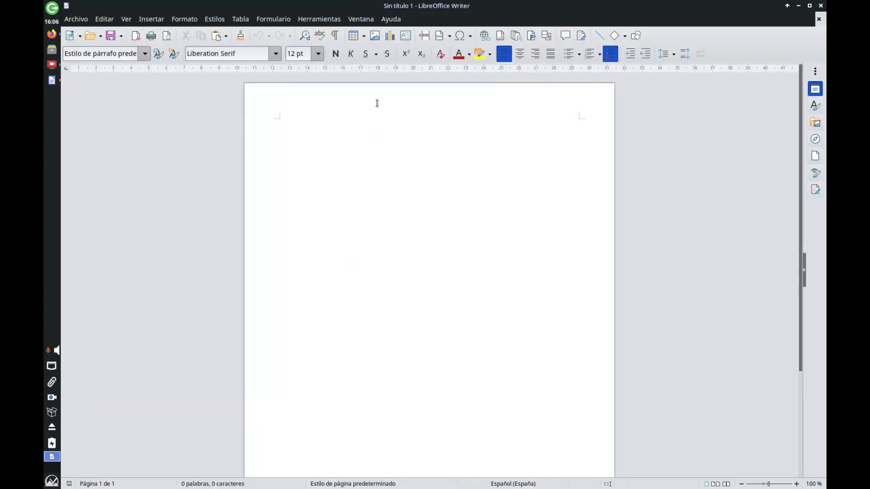
- Check the interface language of Writer's Ayuda menu, and close the blank document and LibreOffice
left_click(391, 19)
left_click(391, 18)
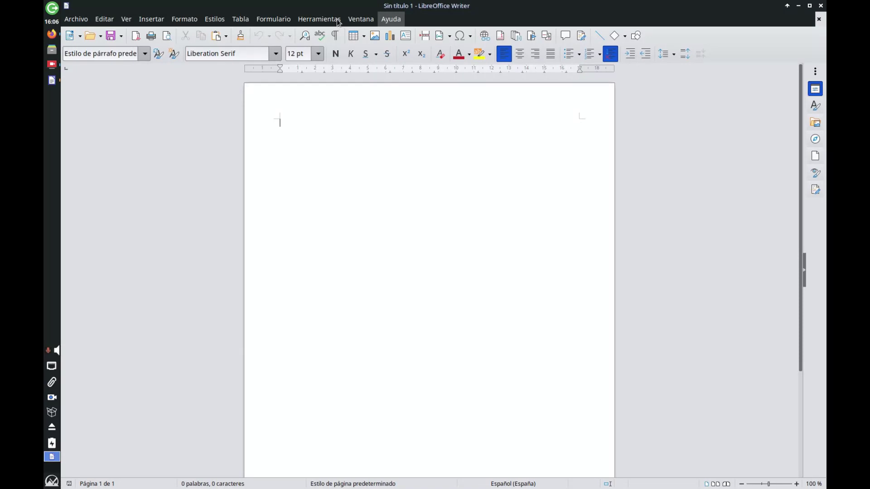
left_click(338, 21)
left_click(338, 21)
key("alt+y")
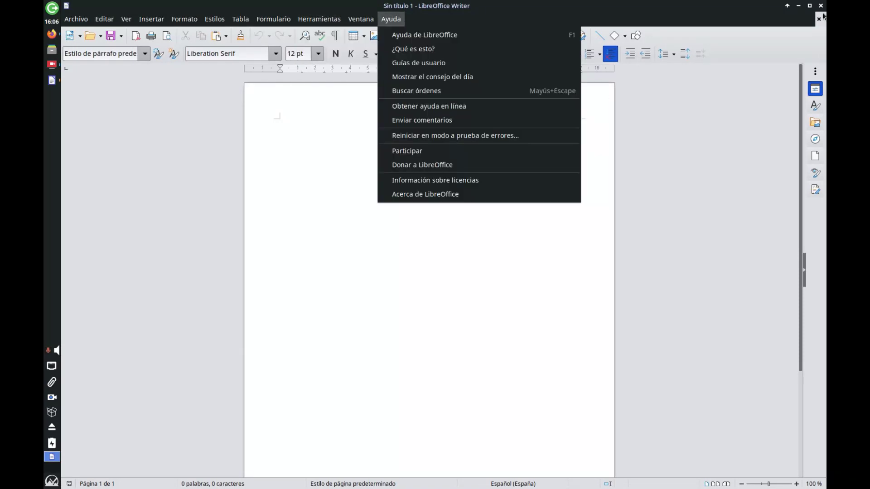
left_click(821, 6)
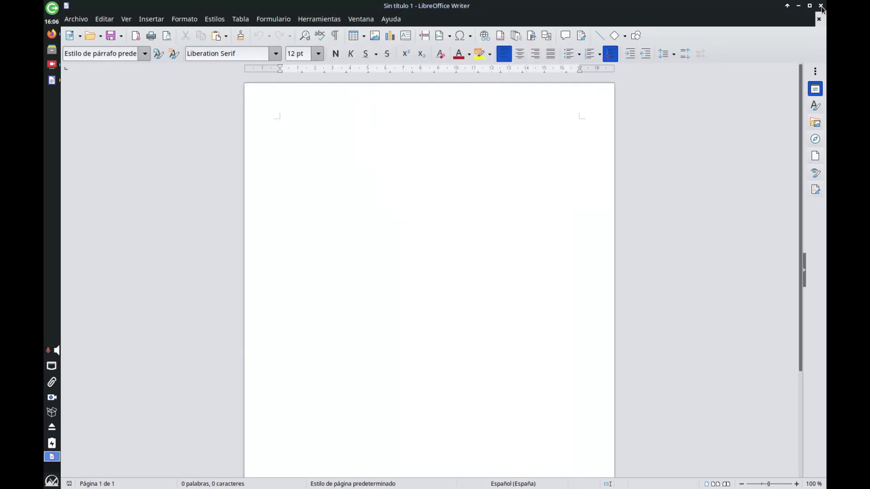
left_click(821, 6)
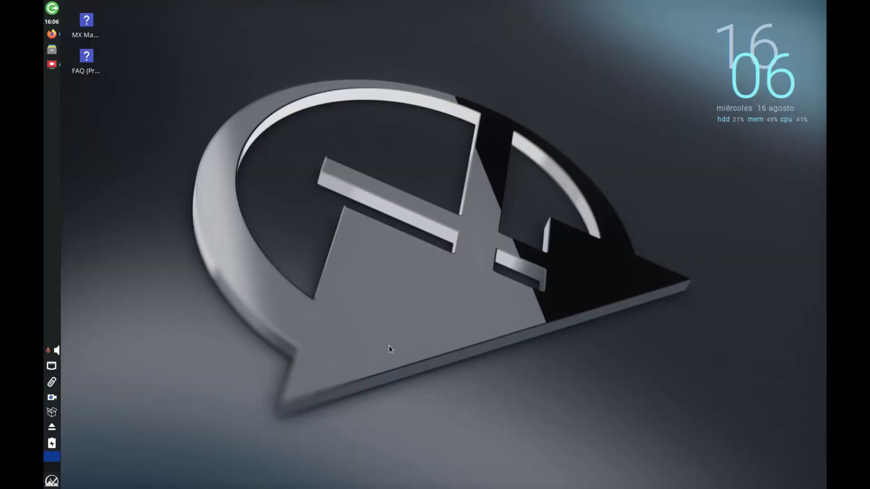
- Examine the rest of the installed applications in the full alphabetical list, from the LibreOffice programs through the MX tools to Teclado and Terminal de Xfce
left_click(51, 480)
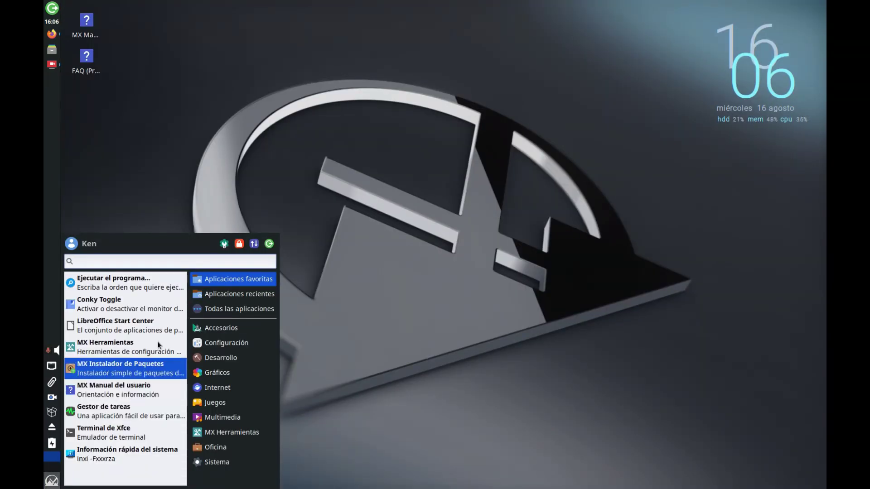
mouse_move(242, 310)
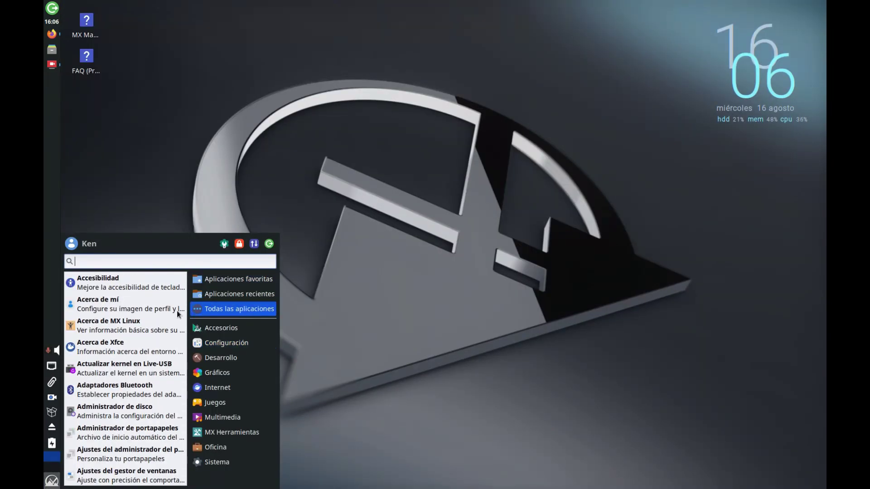
scroll(145, 347, "down", 20)
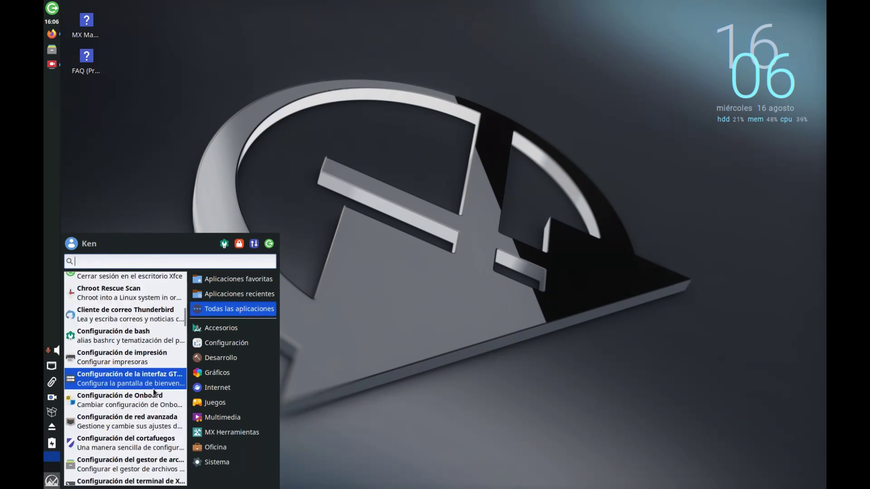
scroll(153, 392, "down", 15)
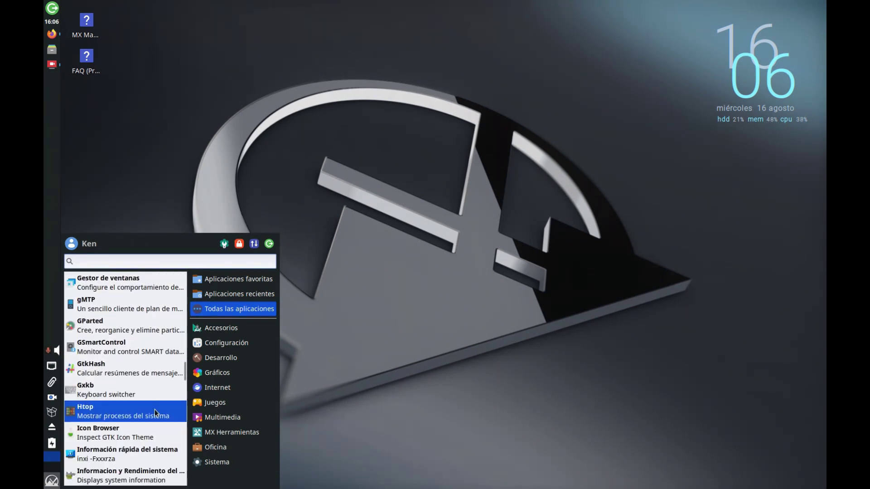
scroll(154, 412, "down", 5)
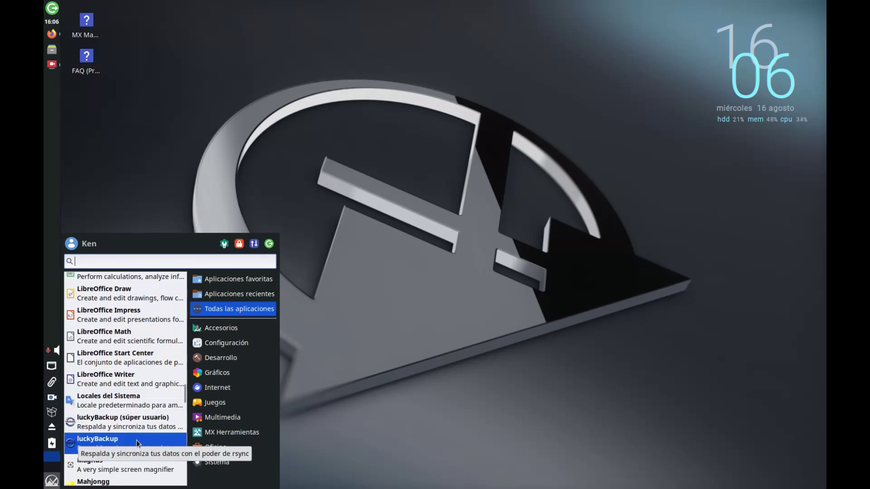
scroll(140, 385, "down", 1)
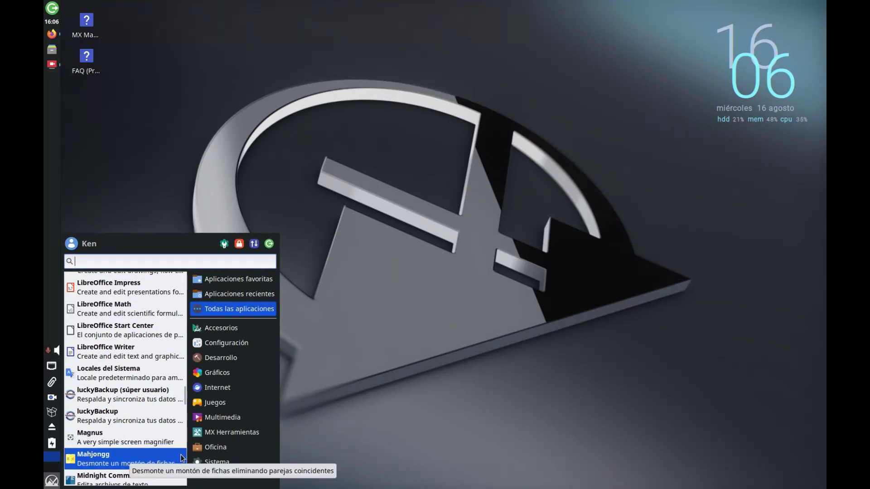
scroll(172, 398, "down", 1)
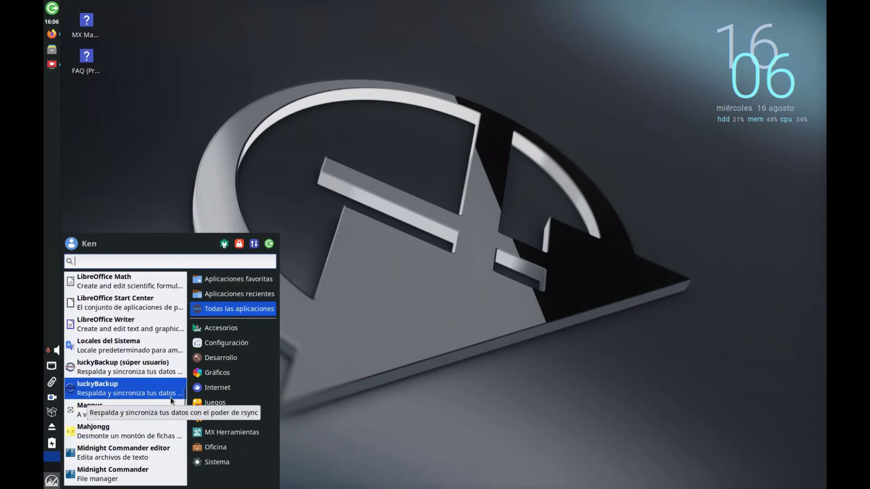
scroll(171, 398, "down", 1)
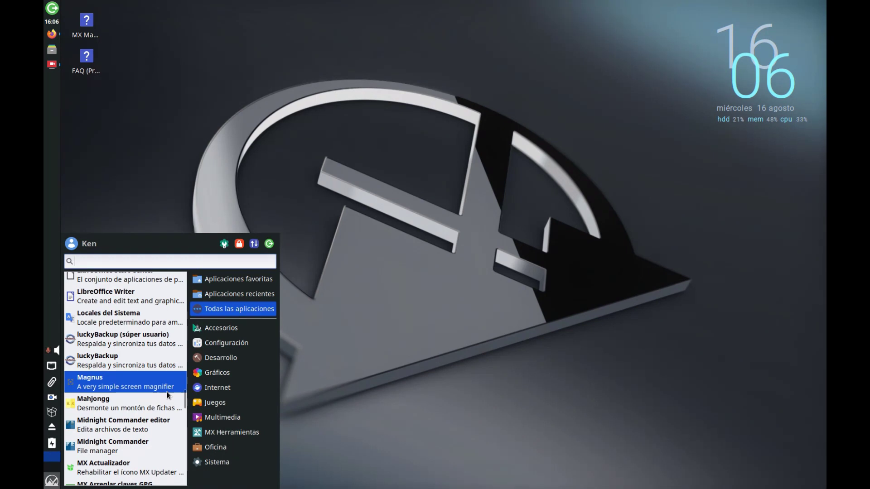
scroll(168, 396, "down", 1)
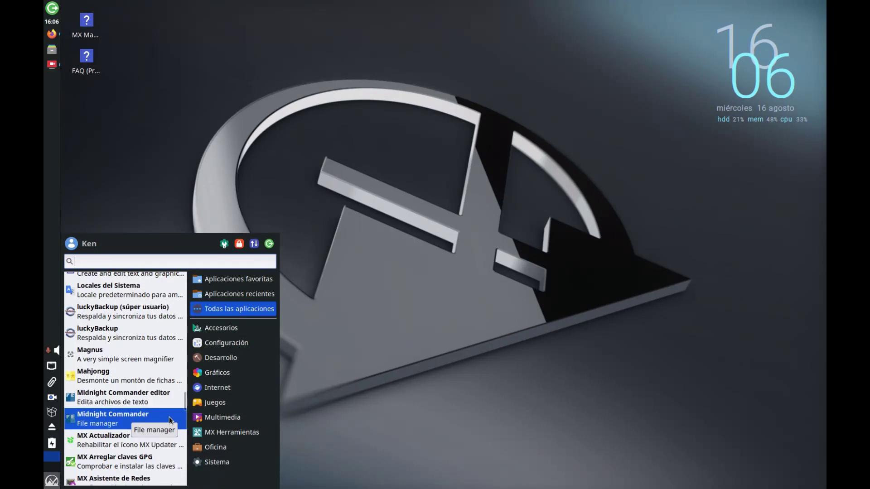
scroll(169, 390, "down", 5)
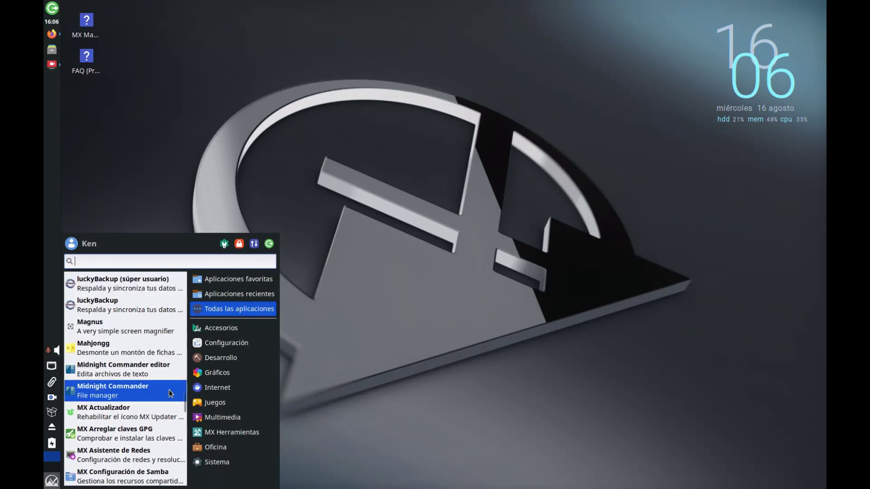
scroll(169, 394, "down", 1)
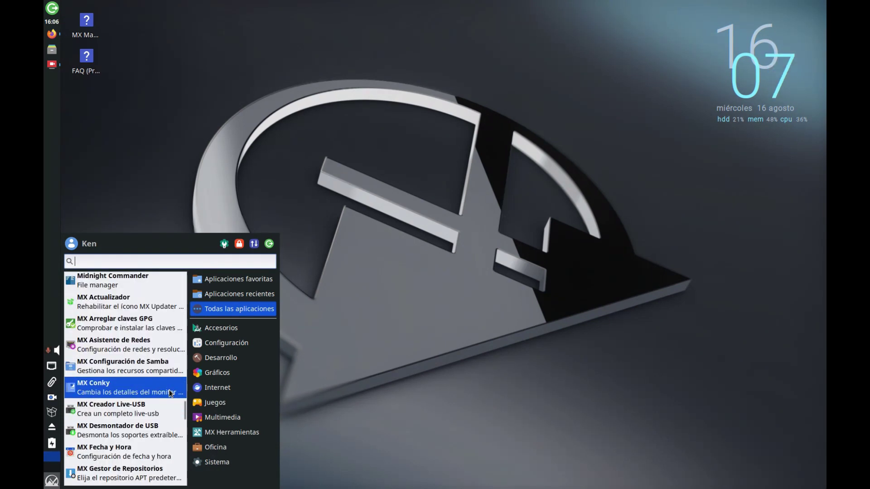
scroll(169, 394, "down", 3)
scroll(170, 389, "down", 3)
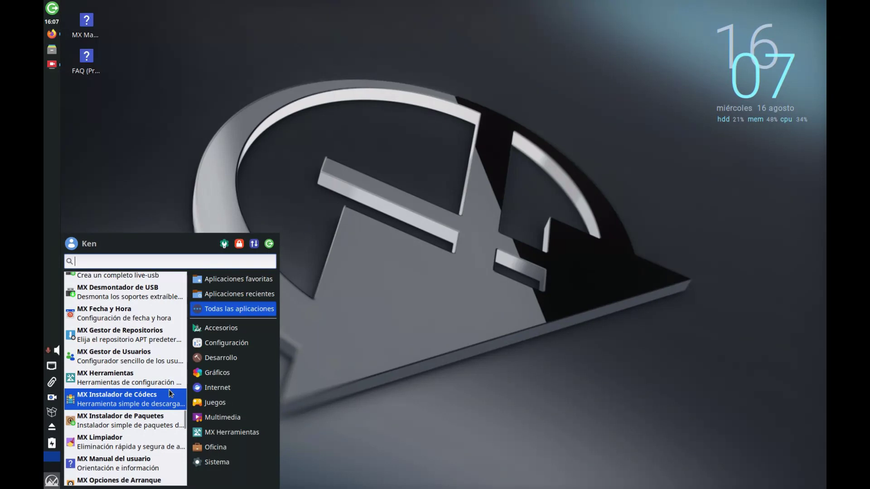
scroll(169, 391, "down", 2)
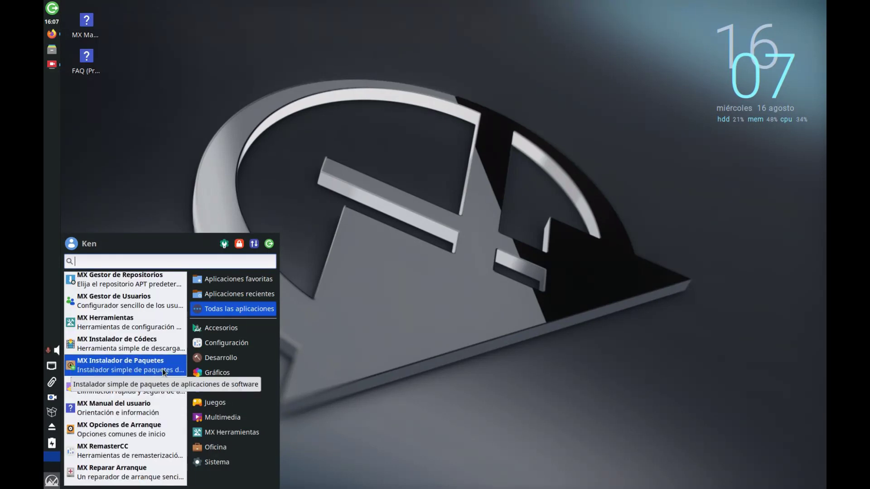
scroll(164, 371, "down", 4)
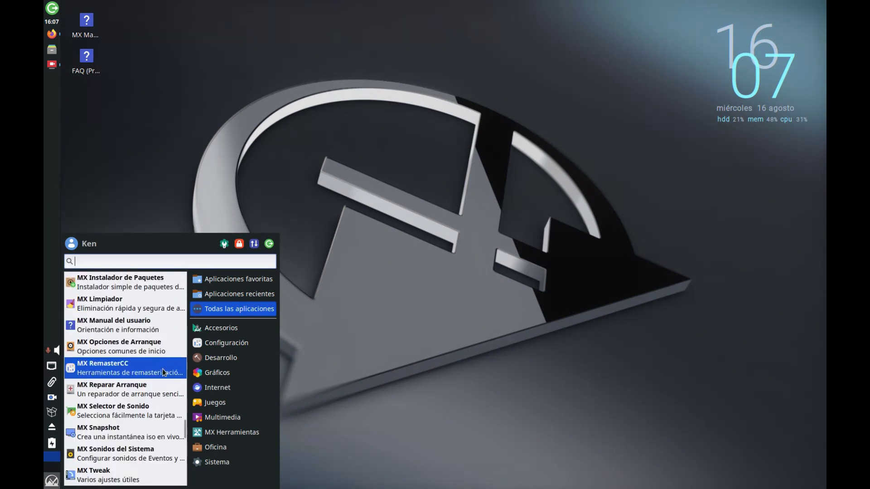
scroll(162, 369, "down", 5)
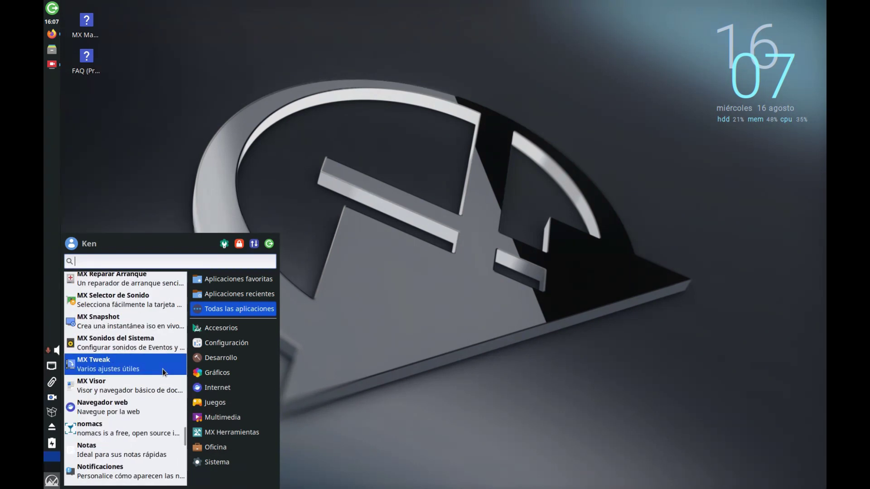
scroll(162, 369, "down", 5)
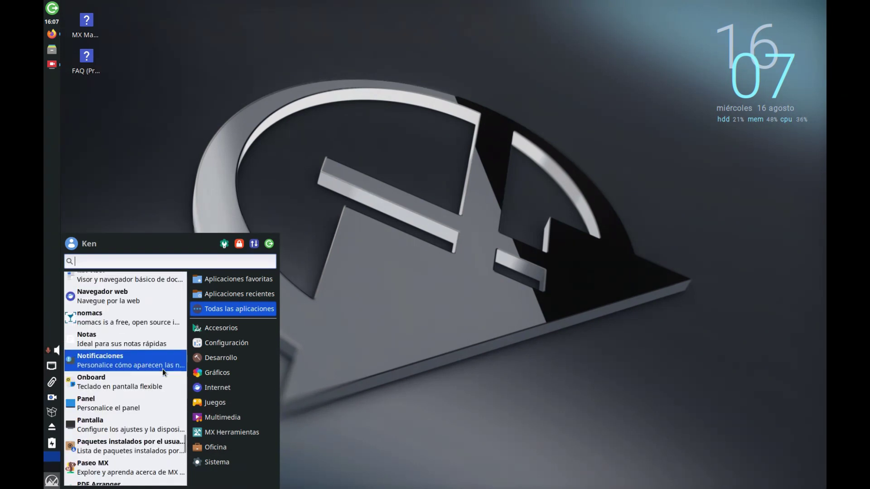
scroll(162, 369, "down", 4)
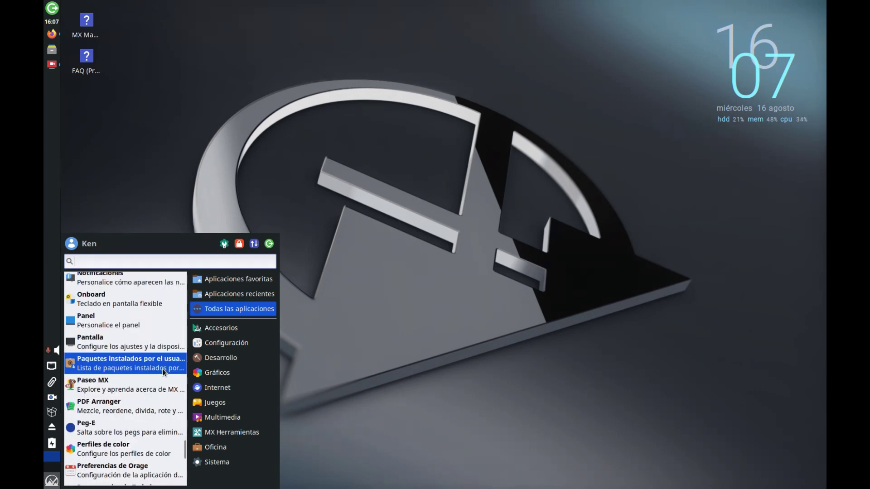
scroll(162, 369, "down", 5)
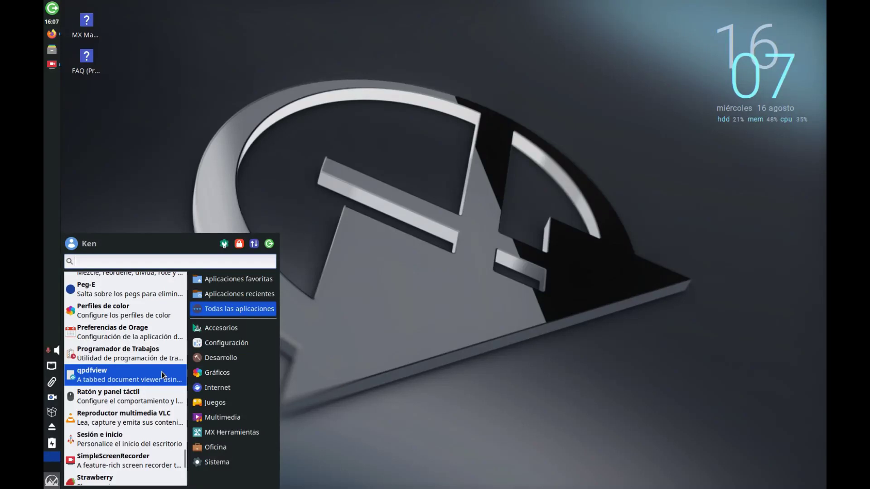
scroll(154, 404, "down", 3)
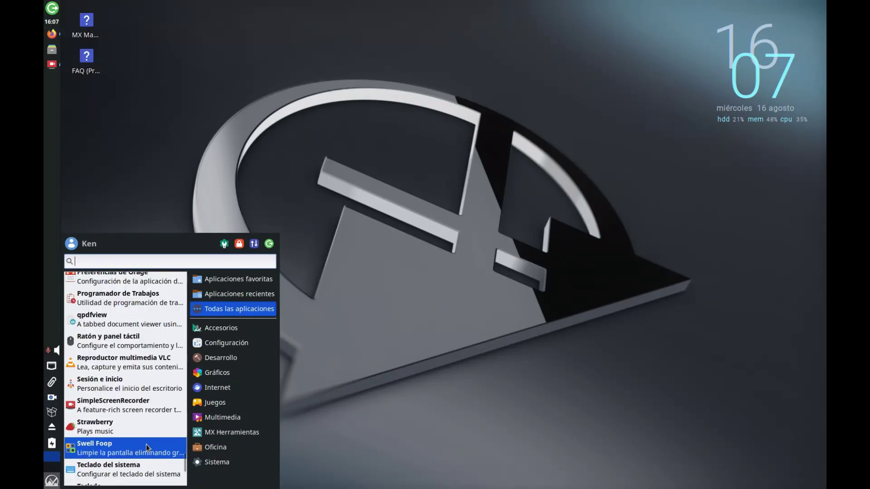
scroll(162, 441, "down", 1)
scroll(162, 434, "down", 2)
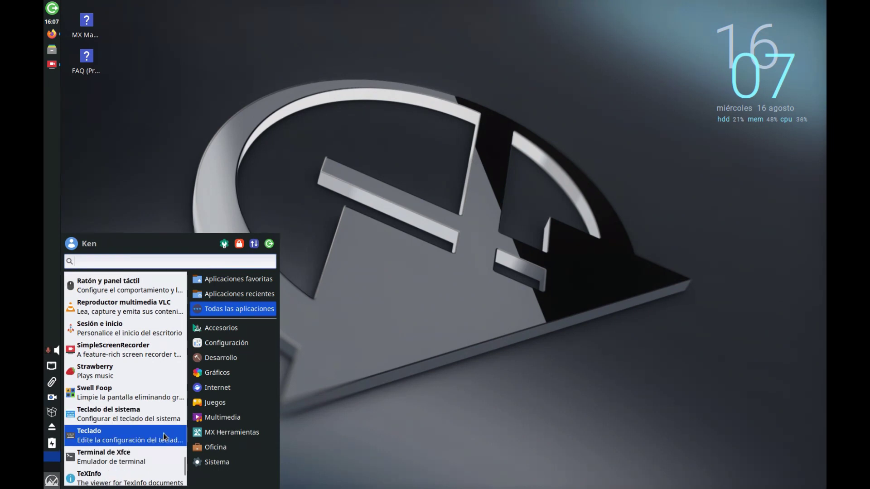
- Examine the remaining applications in the full list, from Terminal de Xfce to Xfce Screensaver, and close the application menu
scroll(162, 433, "down", 2)
scroll(156, 433, "down", 3)
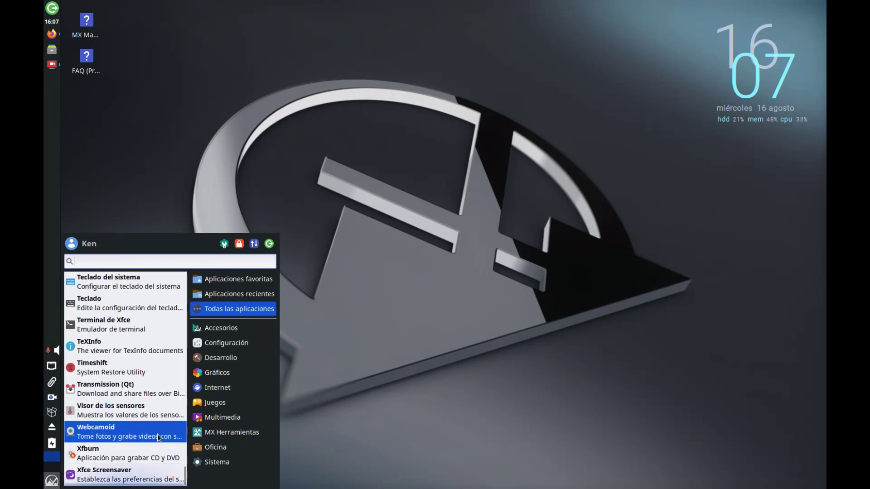
left_click(498, 378)
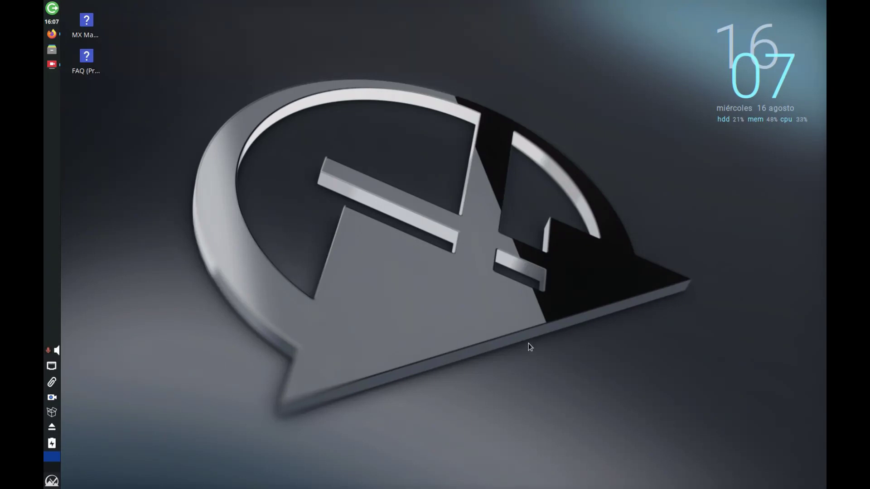
- Look through the panel's power, update, clipboard and audio controls without changing any setting
left_click(52, 443)
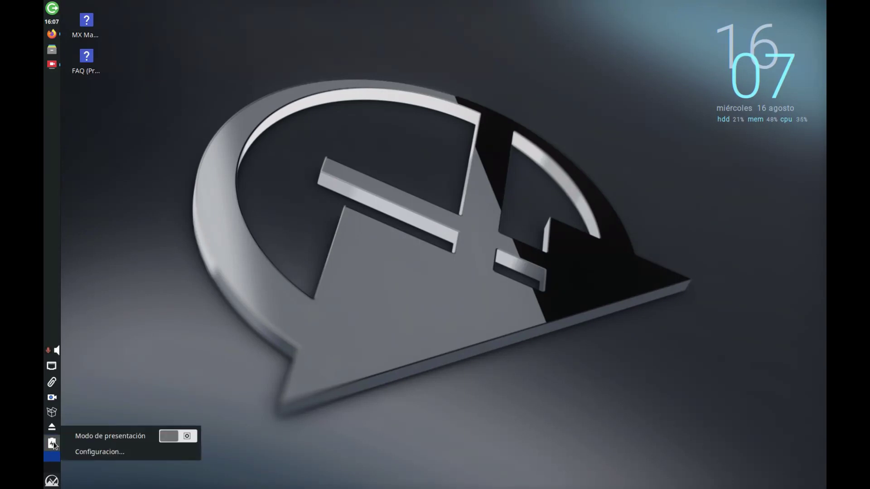
left_click(53, 444)
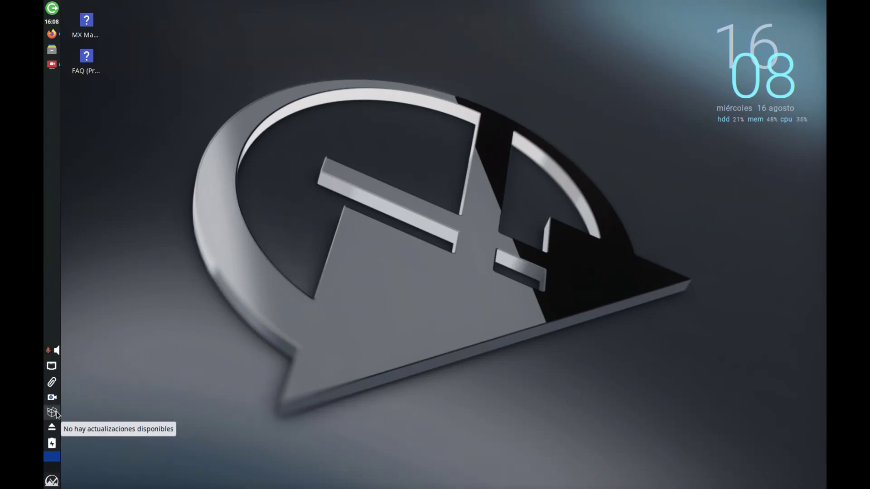
left_click(52, 384)
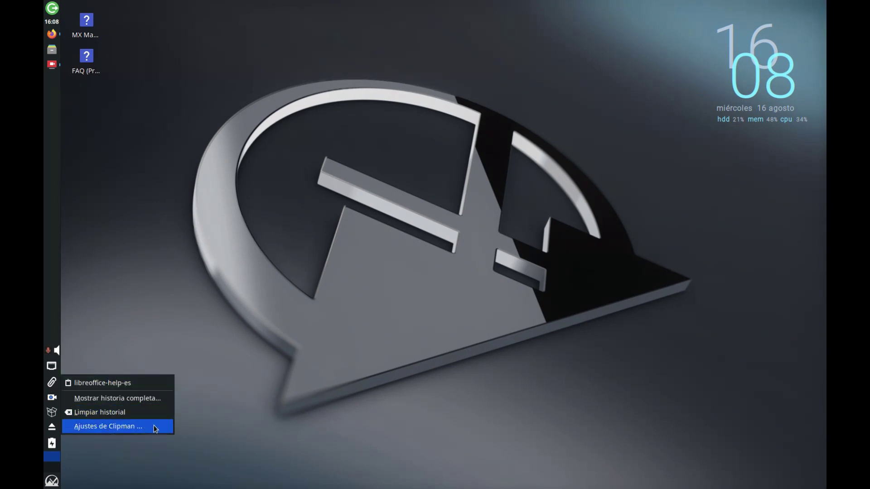
left_click(138, 347)
left_click(59, 352)
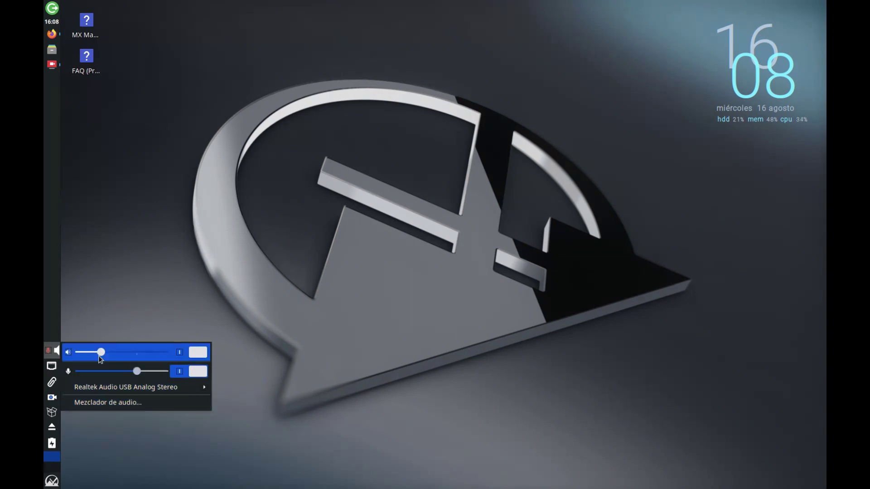
left_click(137, 306)
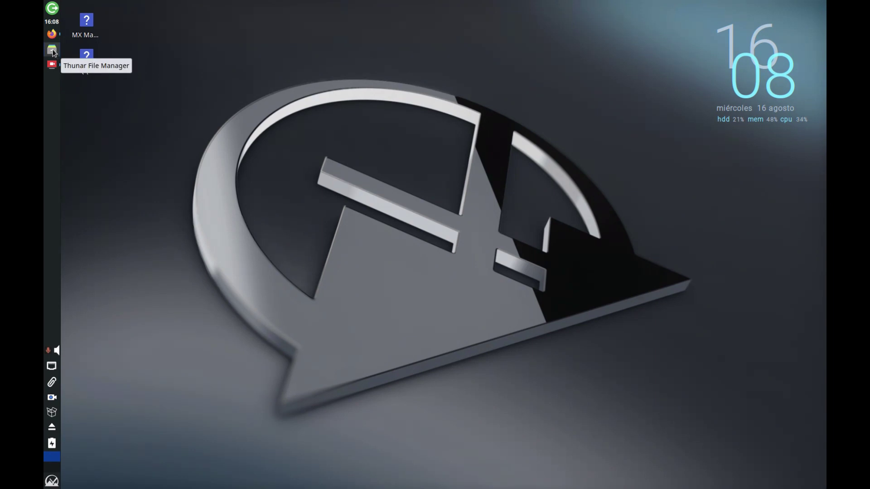
- Open the home folder in Thunar and check the session's exit options, cancelling the log-out dialog
left_click(53, 52)
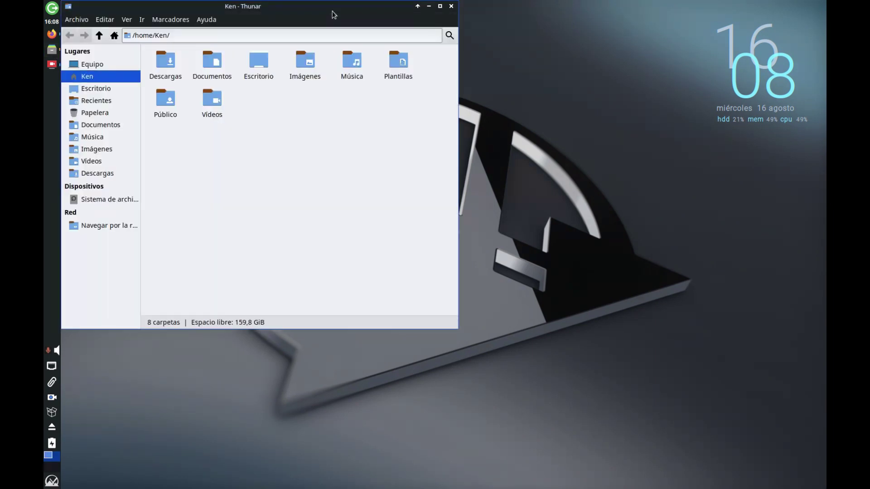
left_click_drag(333, 11, 515, 113)
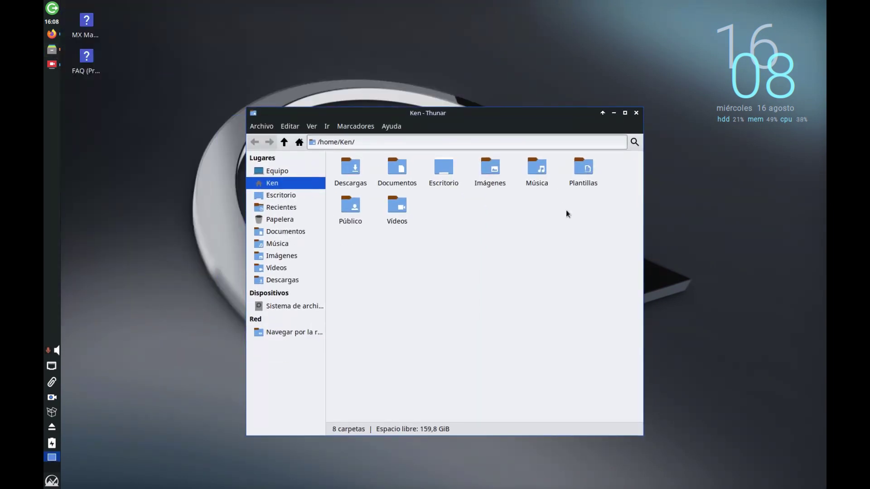
left_click(52, 35)
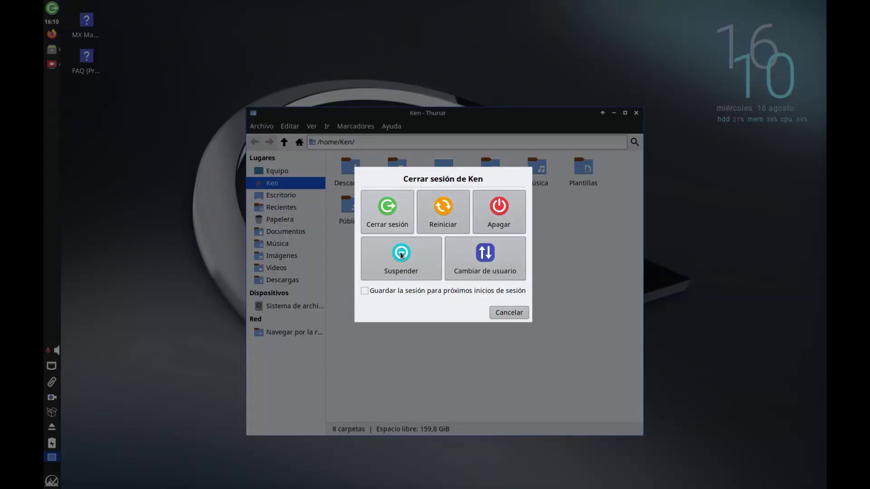
left_click(517, 315)
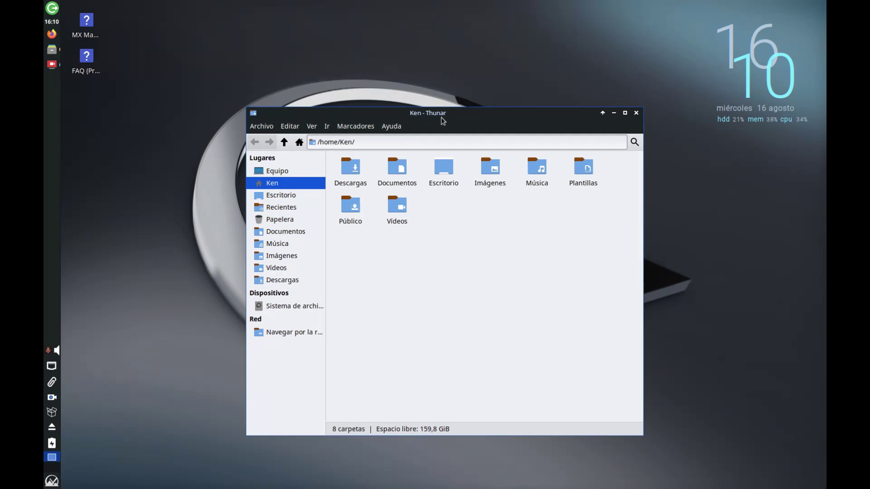
- Move the Thunar window aside and open the Apariencia settings from the Xfce settings manager
left_click_drag(443, 121, 309, 67)
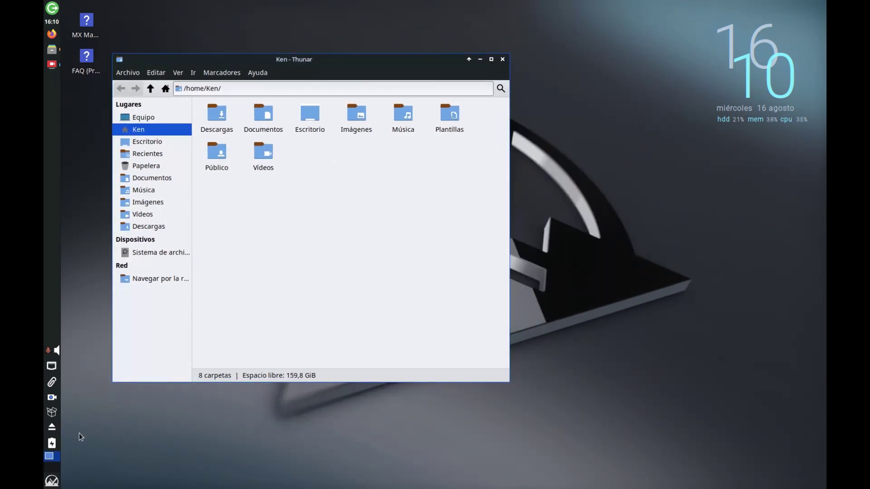
left_click(52, 481)
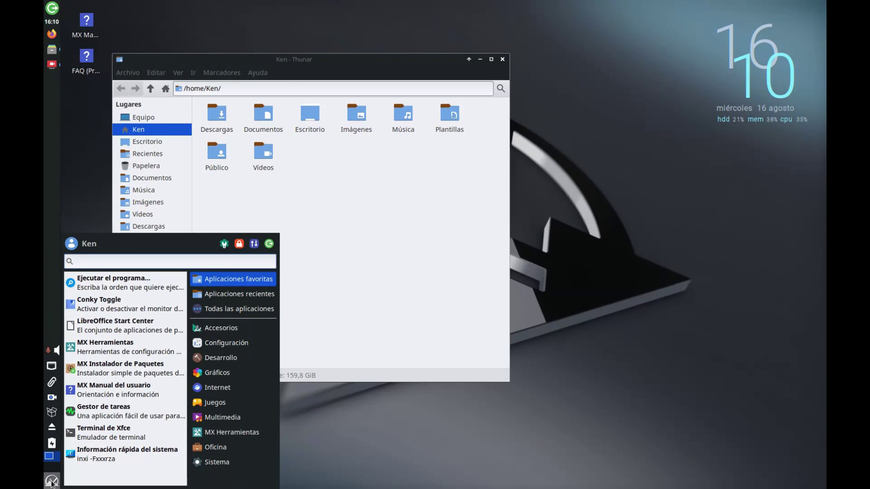
left_click(239, 246)
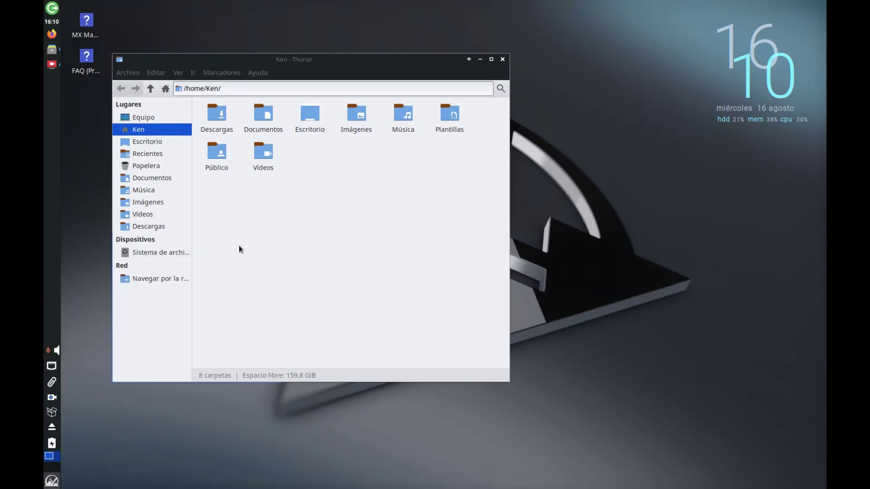
left_click(487, 257)
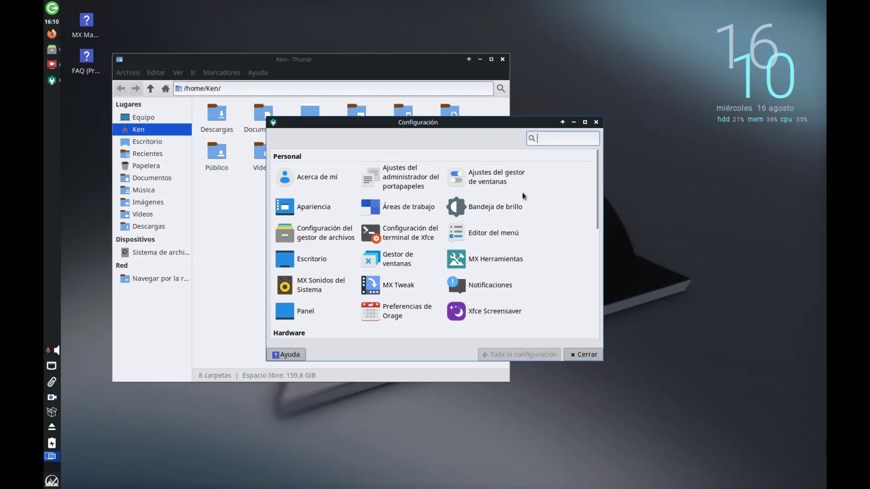
left_click(302, 210)
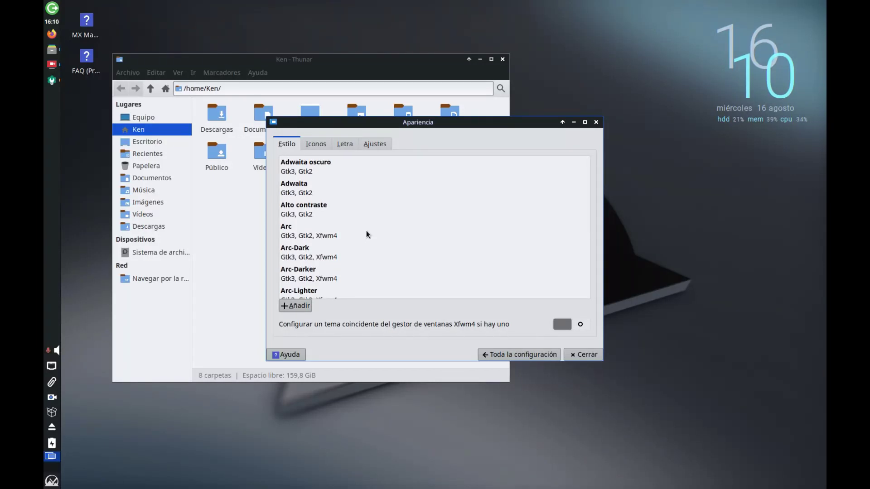
- Try the Arc-Dark and Arc-Darker styles with the Apariencia window placed beside Thunar for comparison
left_click(317, 252)
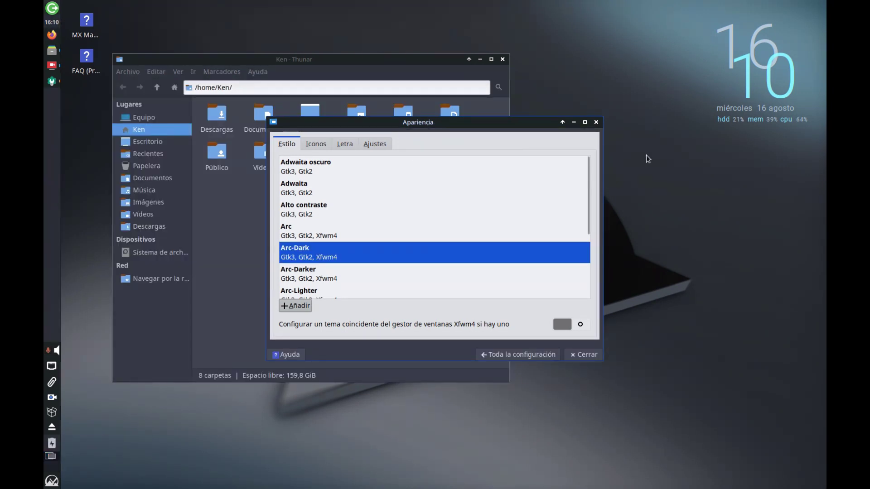
left_click_drag(510, 123, 695, 121)
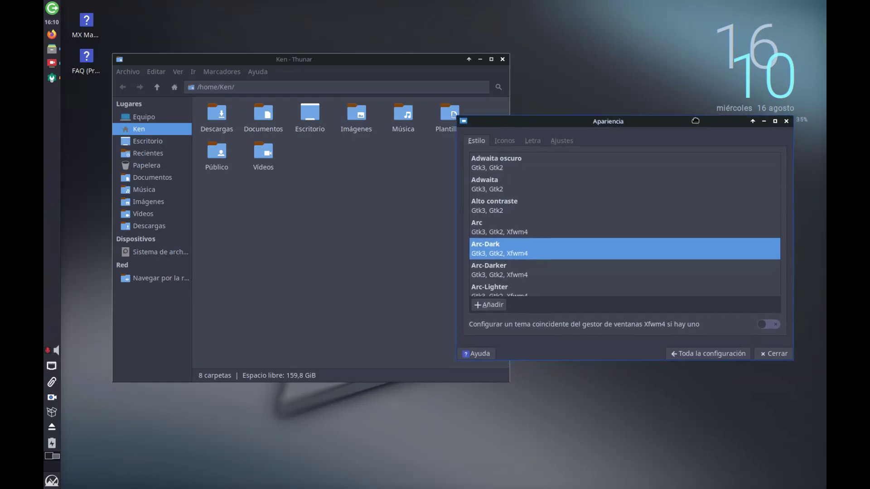
left_click(515, 271)
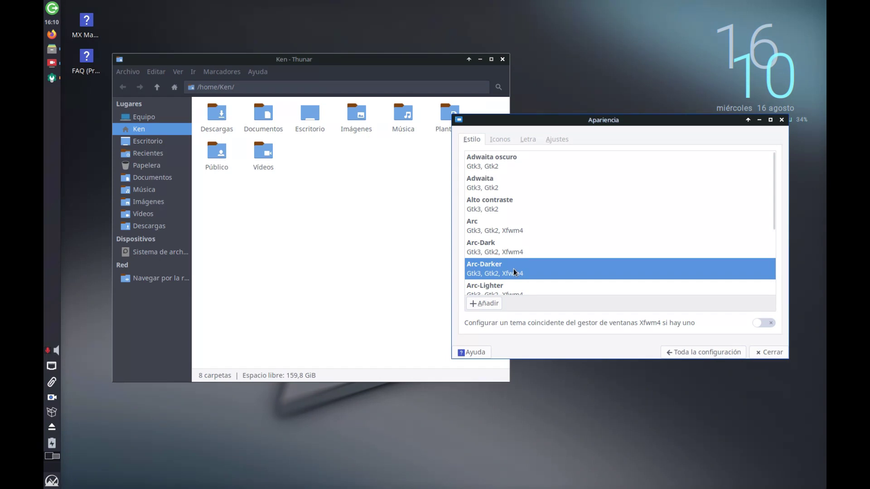
- Apply the mx-comfort-dark style and close the Apariencia and Thunar windows
scroll(514, 270, "down", 5)
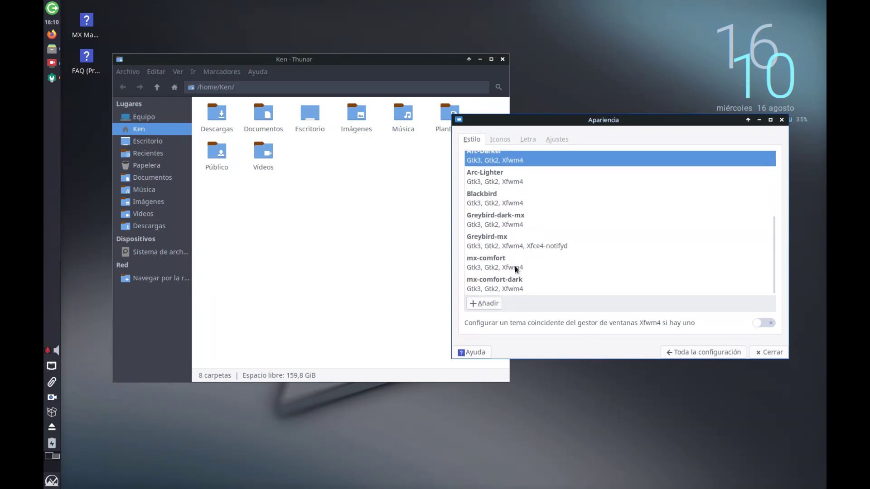
left_click(509, 284)
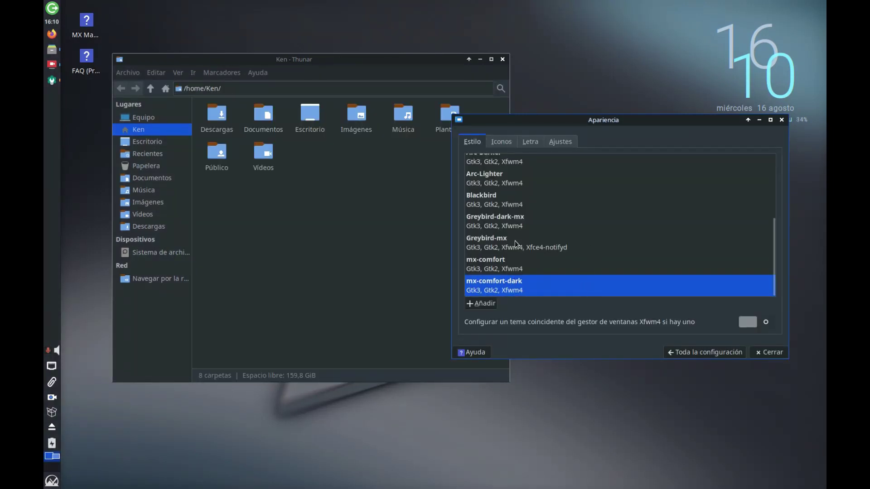
left_click(768, 350)
left_click_drag(359, 60, 551, 109)
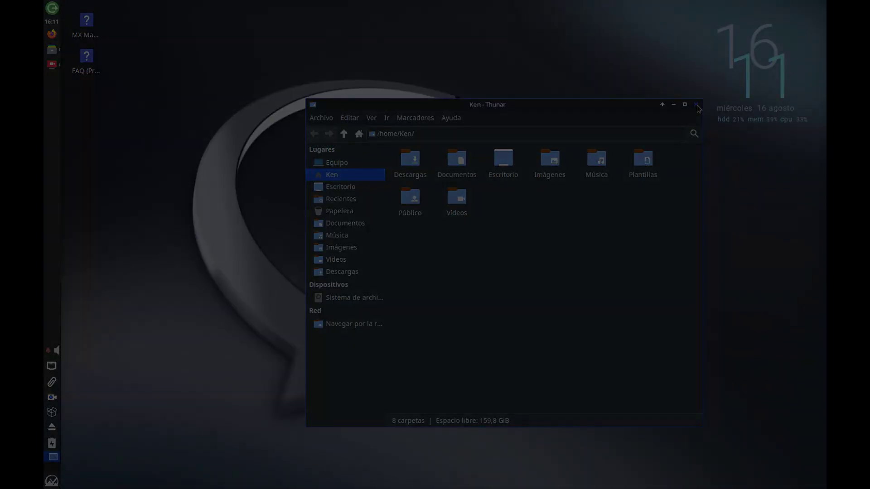
left_click(696, 104)
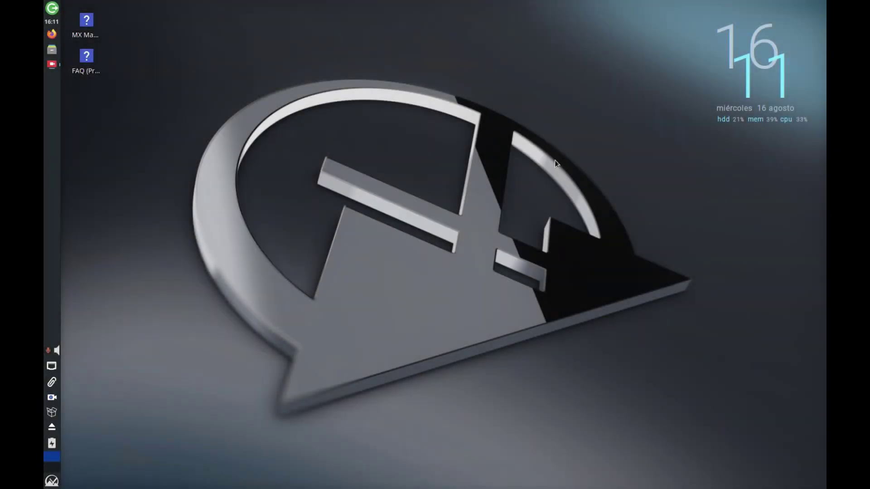